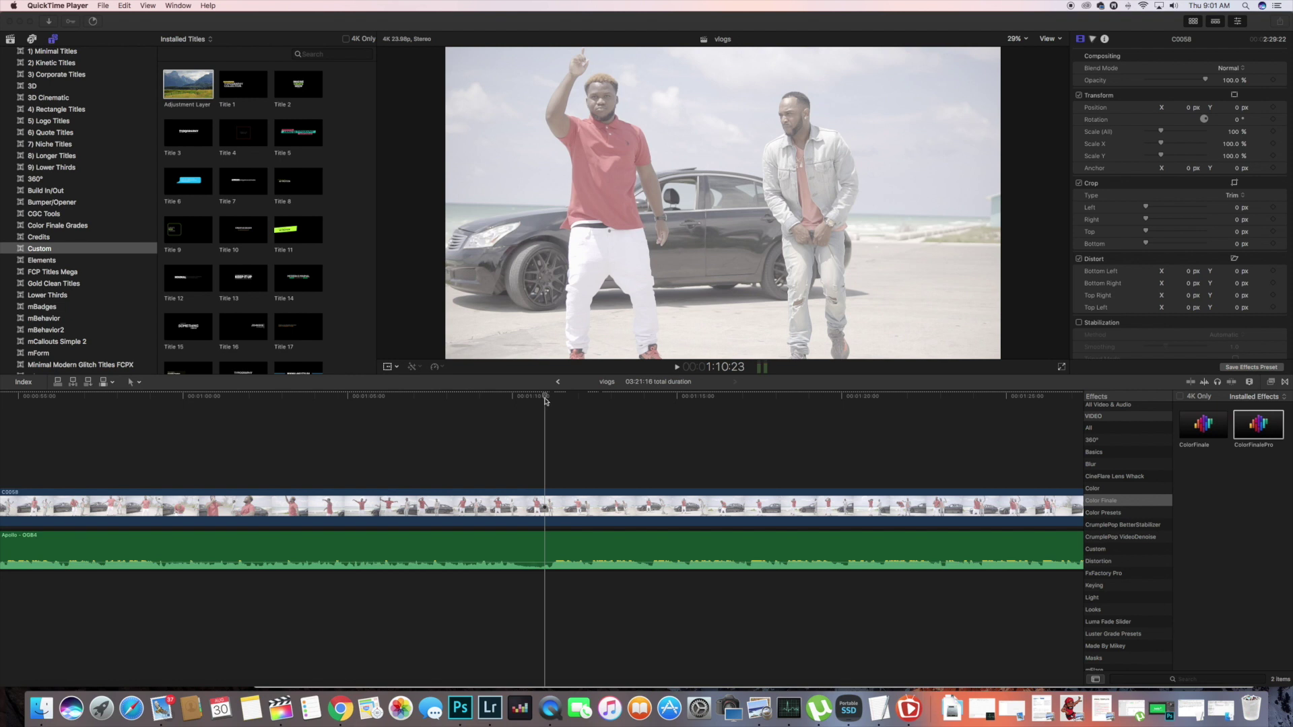
- Blade clip C0058 at two points bracketing a 15-second section
mouse_move(540, 402)
left_mouse_down()
mouse_move(380, 410)
mouse_move(544, 414)
left_mouse_up()
left_click(551, 490)
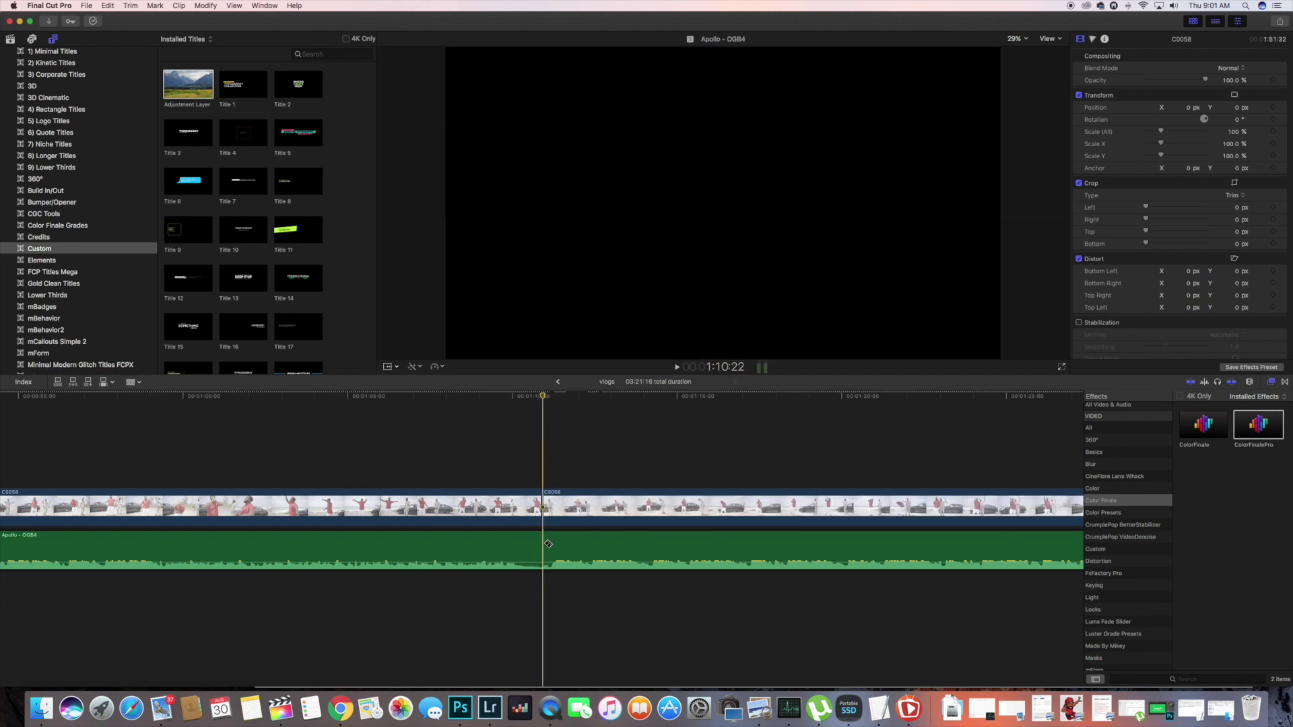
scroll(518, 498, "right", 8)
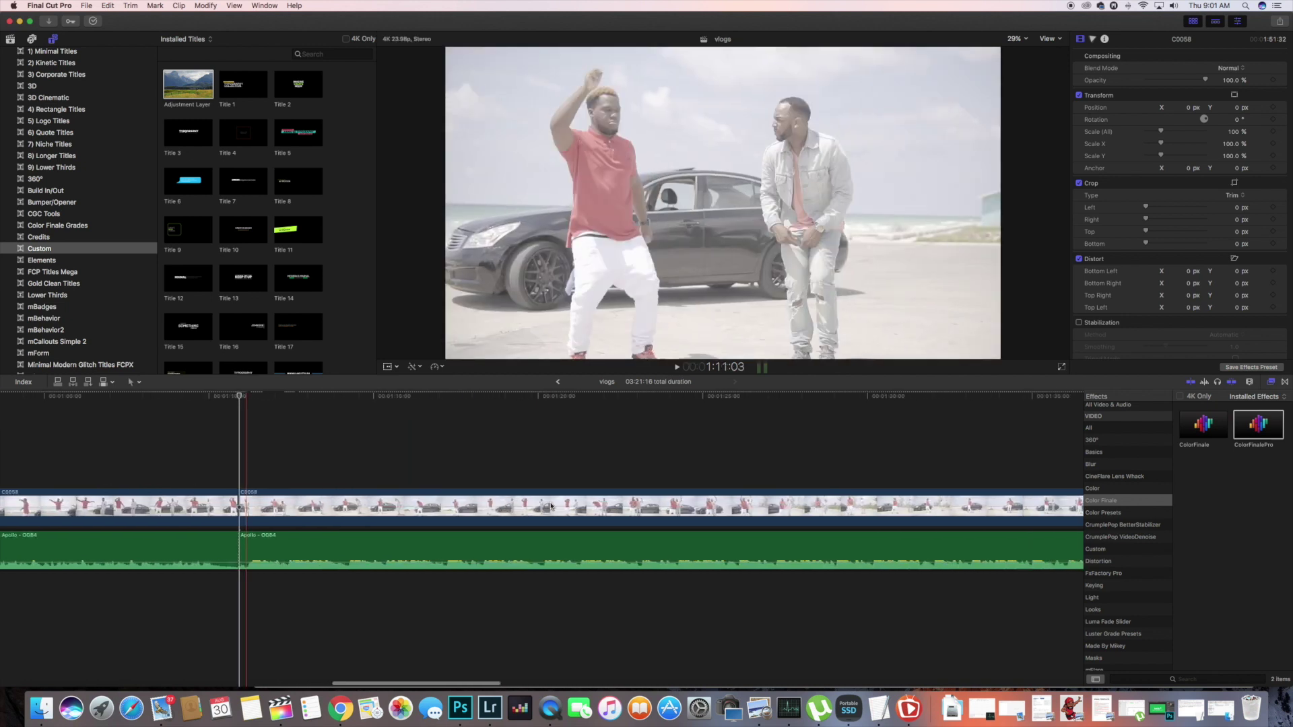
key("space")
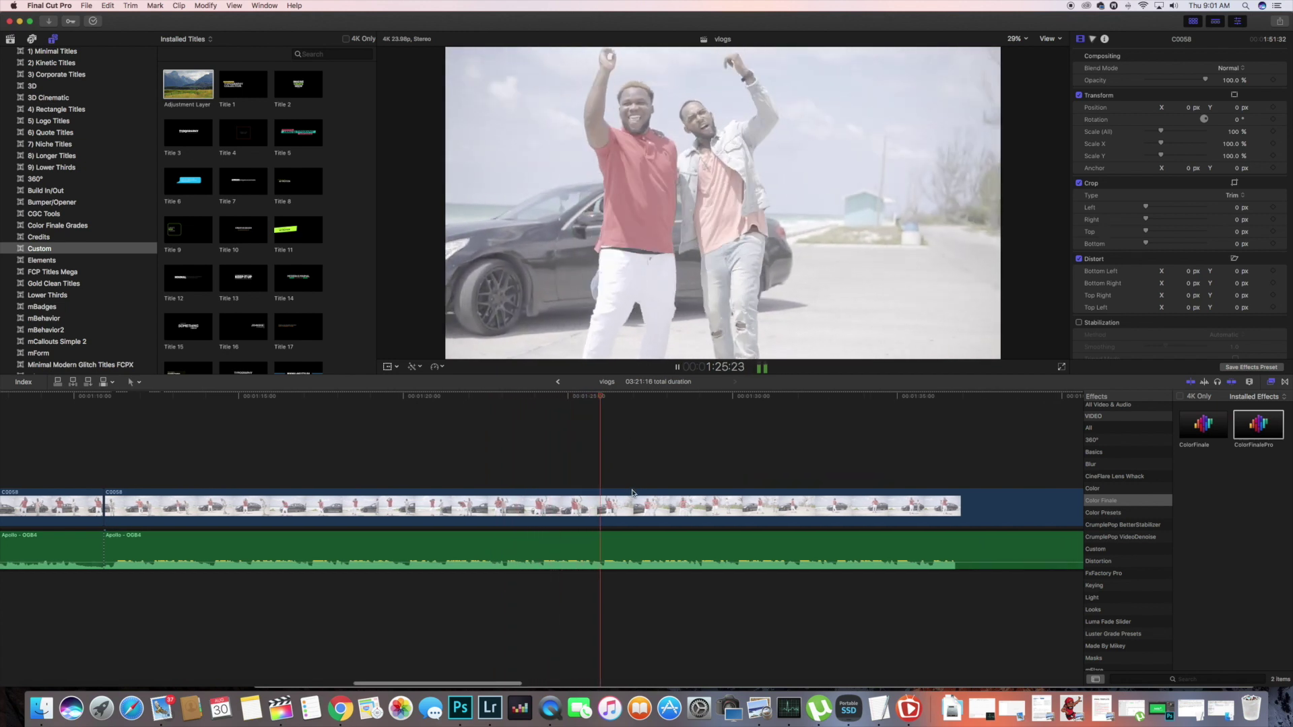
key("space")
key("ctrl+b")
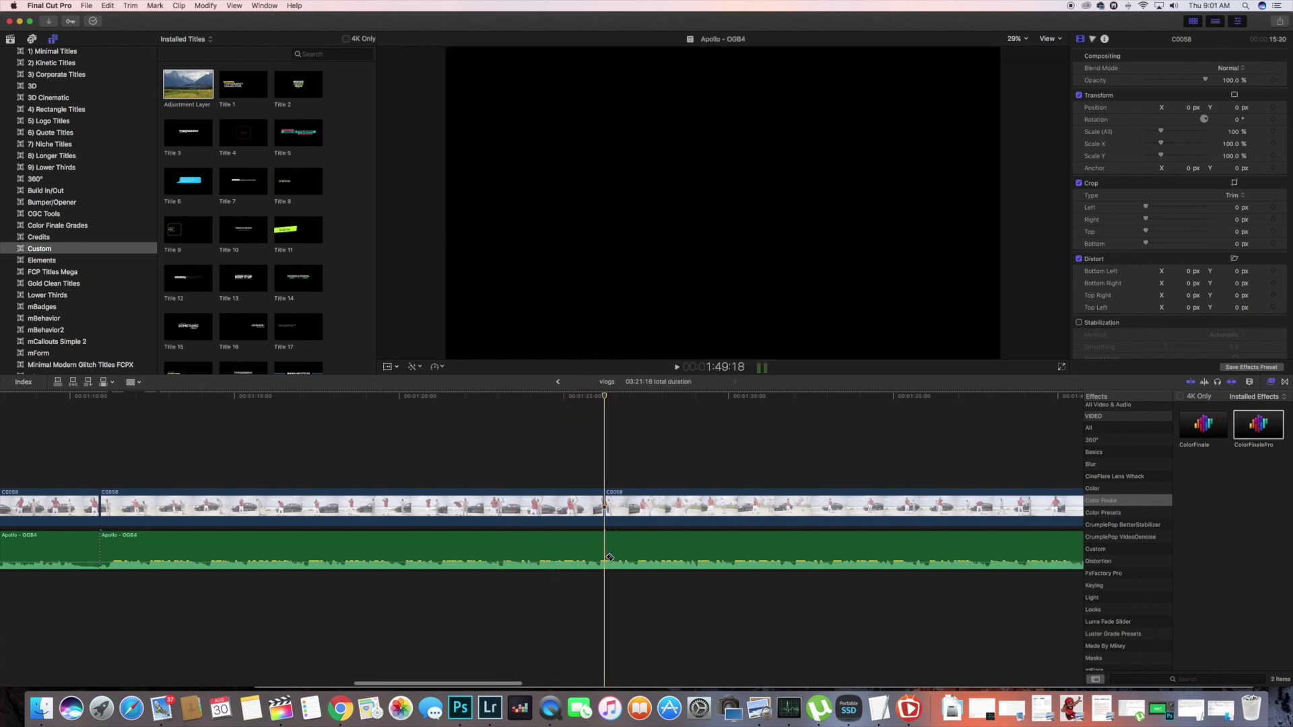
- Delete the parts after and before the cuts, leaving a 15:08 section with its music
left_click(610, 559)
key("Delete")
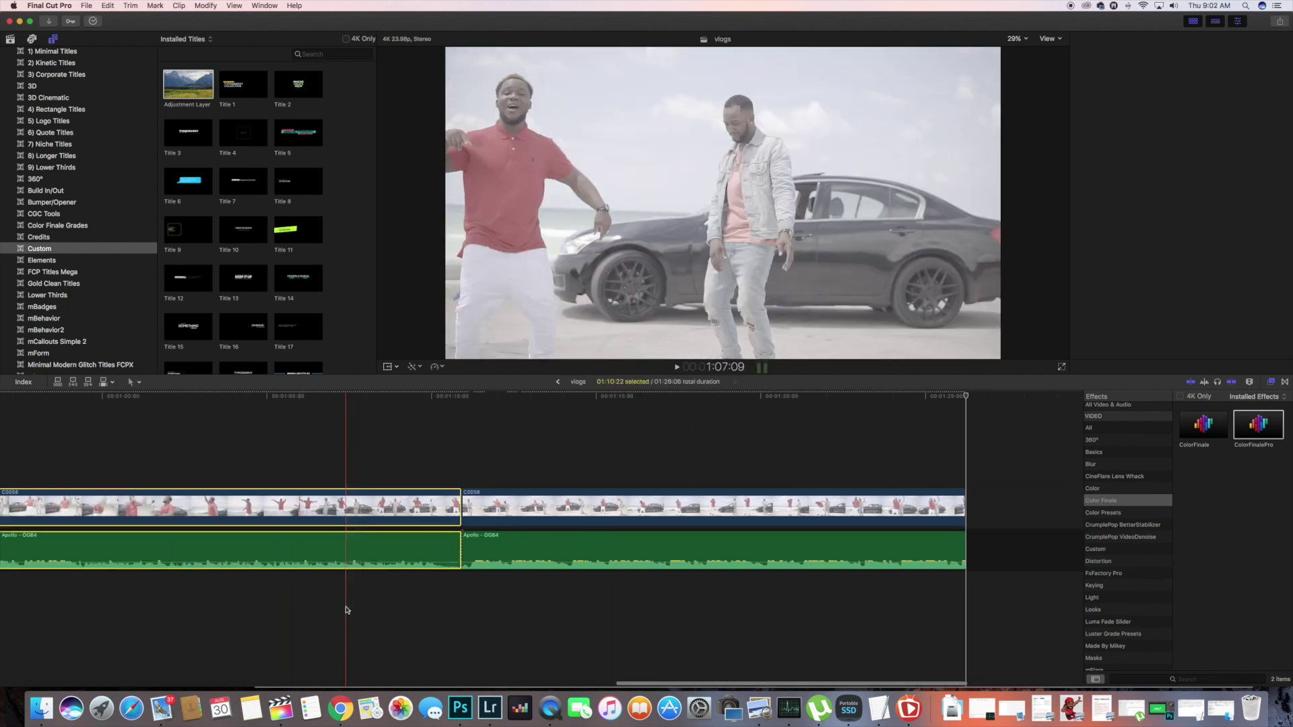
key("cmd+4")
scroll(202, 609, "left", 5)
key("space")
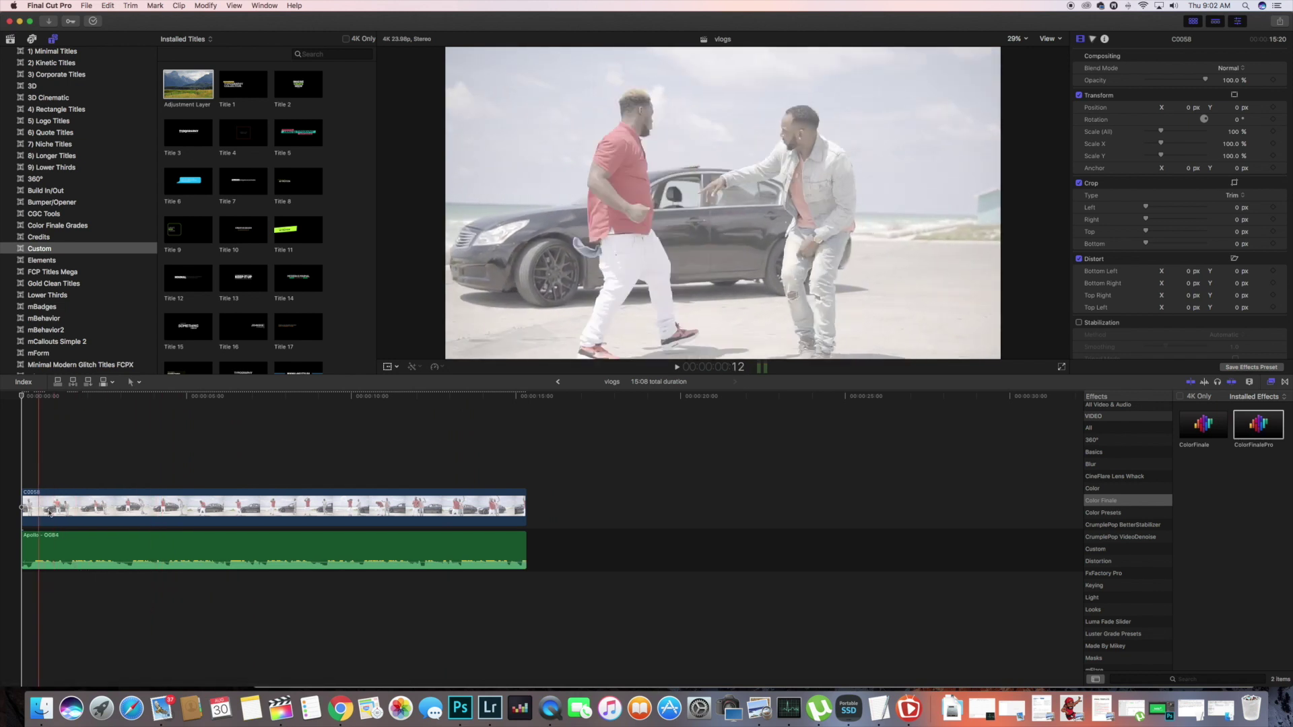
- Place a 10-second Adjustment Layer above C0058 at the timeline start
left_click(19, 482)
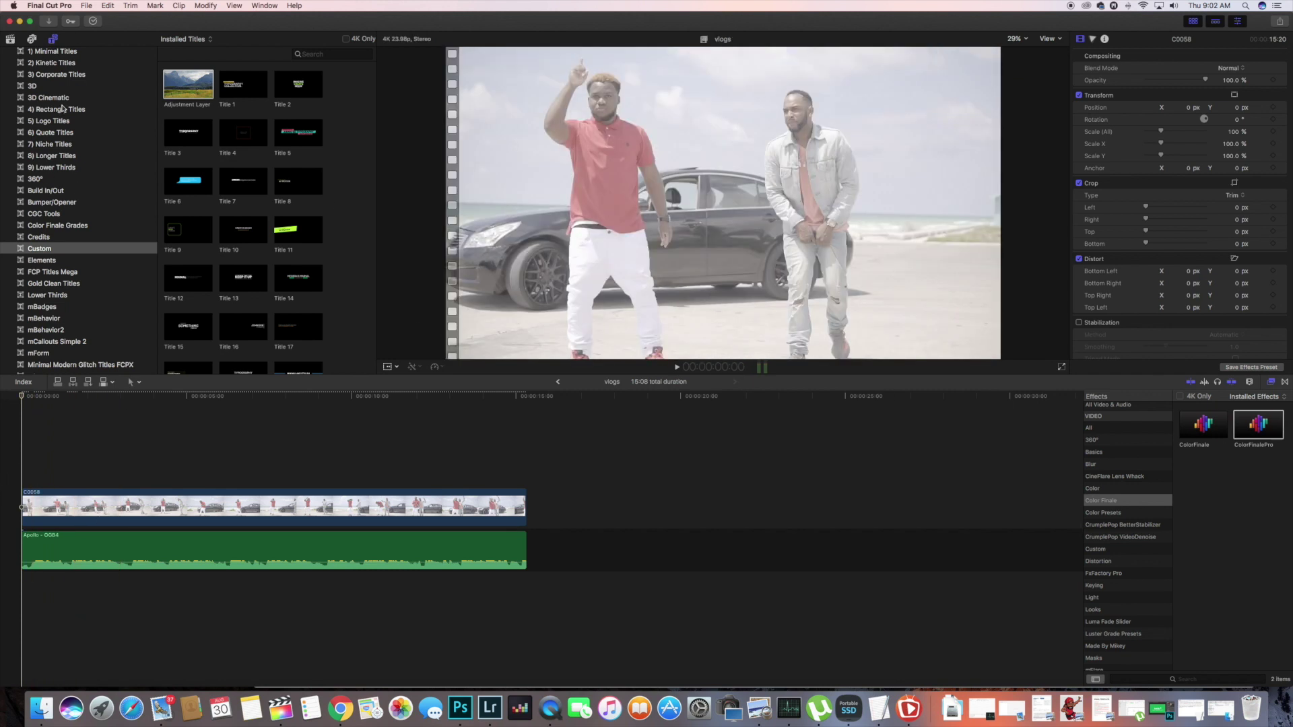
left_click_drag(192, 84, 42, 472)
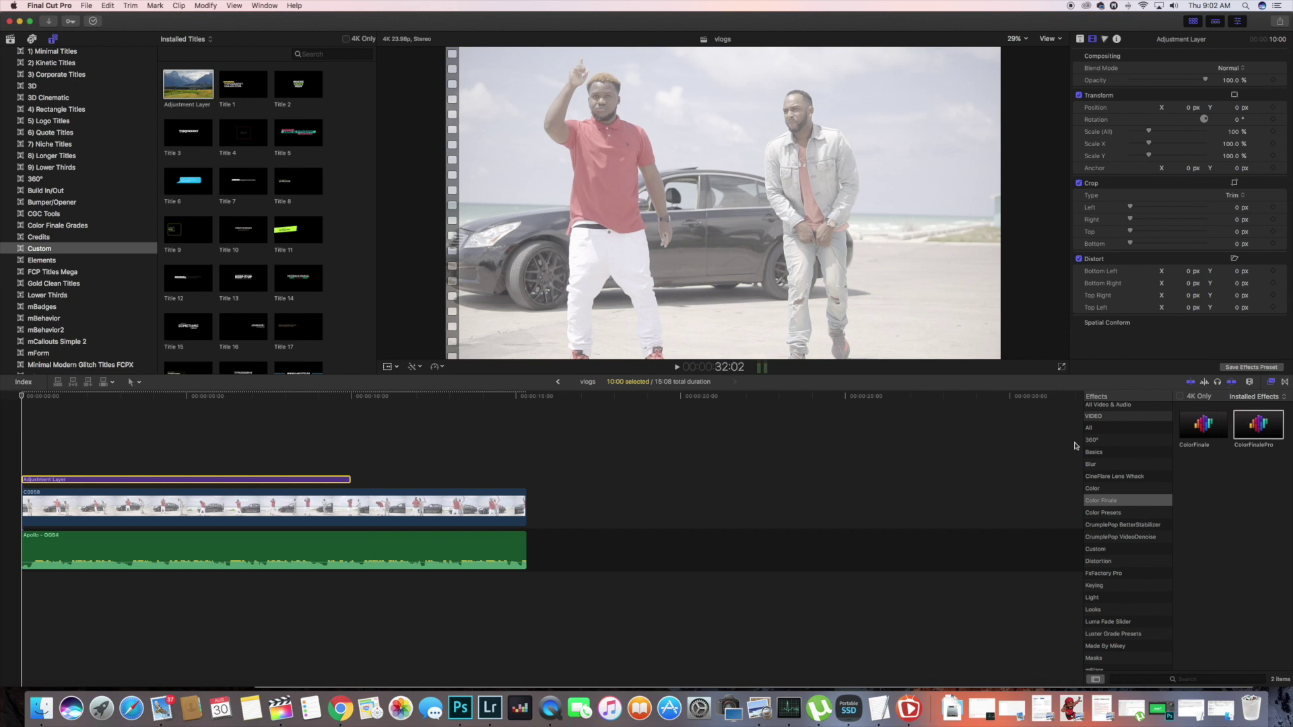
scroll(1105, 517, "down", 2)
- Apply Screen Pump Pro from the Custom effects to the adjustment layer and zoom the timeline in
left_click(1105, 520)
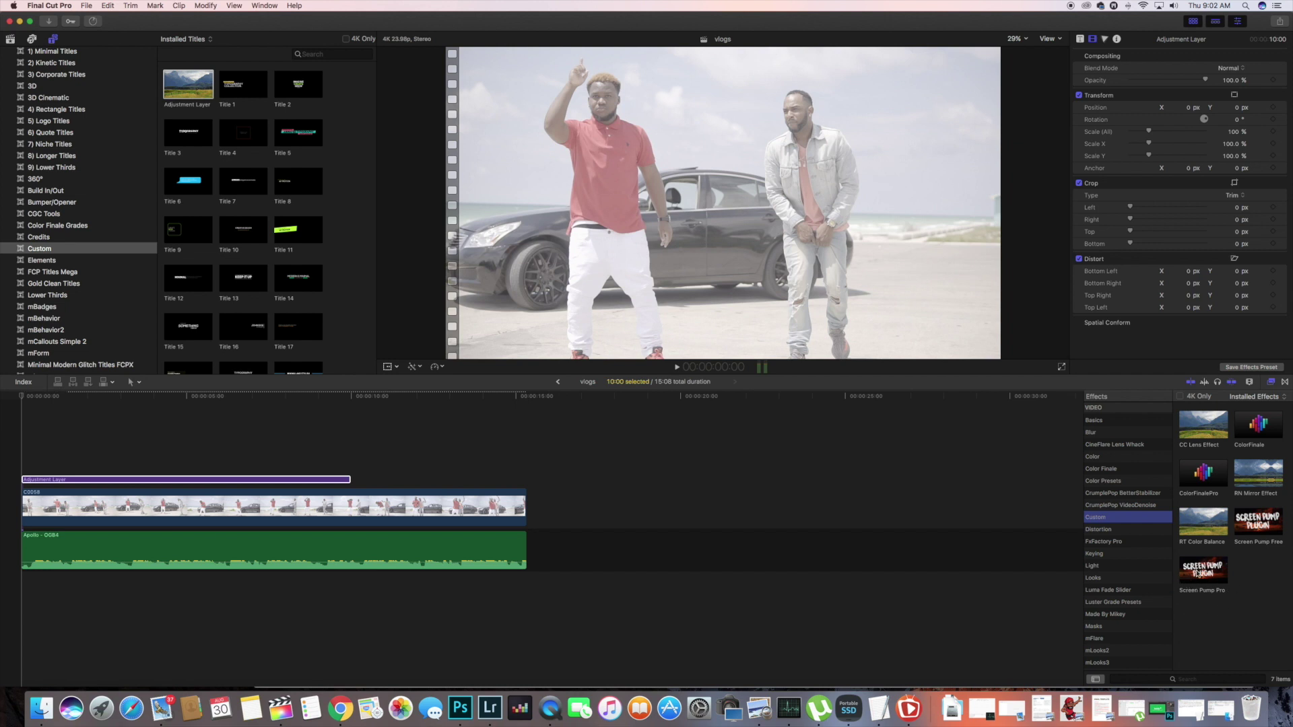
double_click(1197, 573)
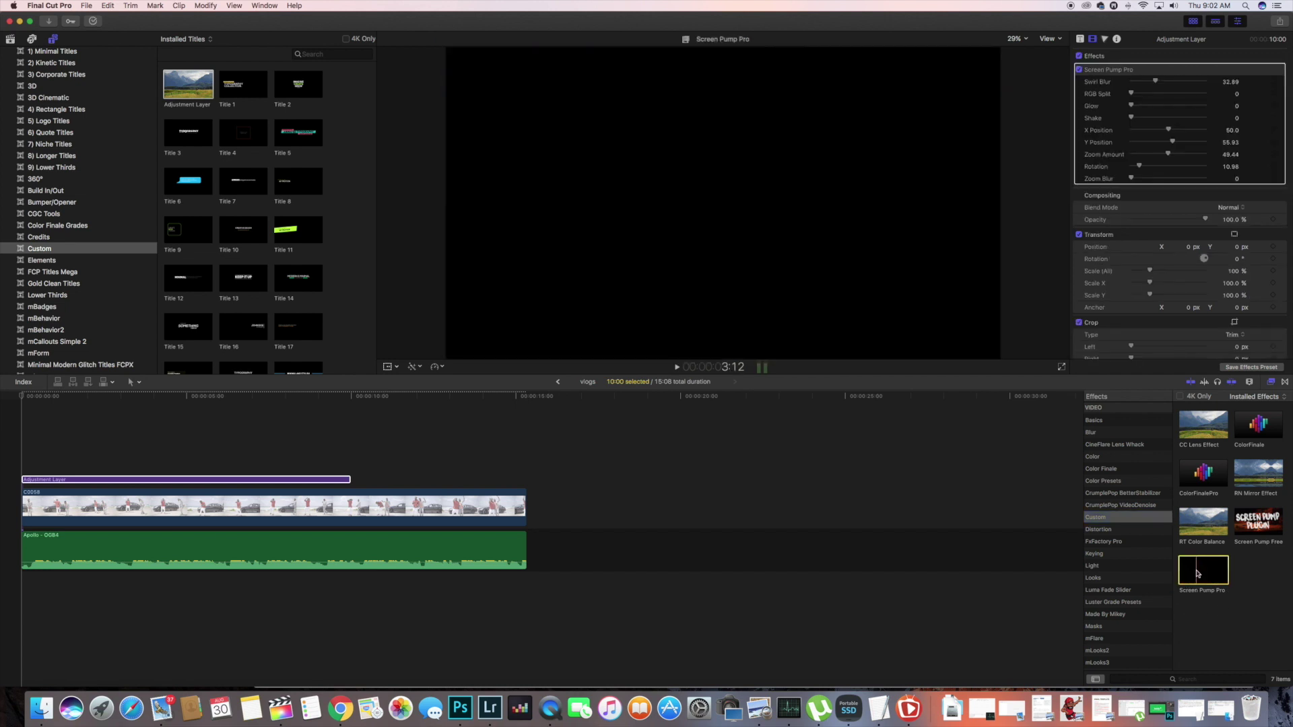
scroll(1170, 532, "down", 1)
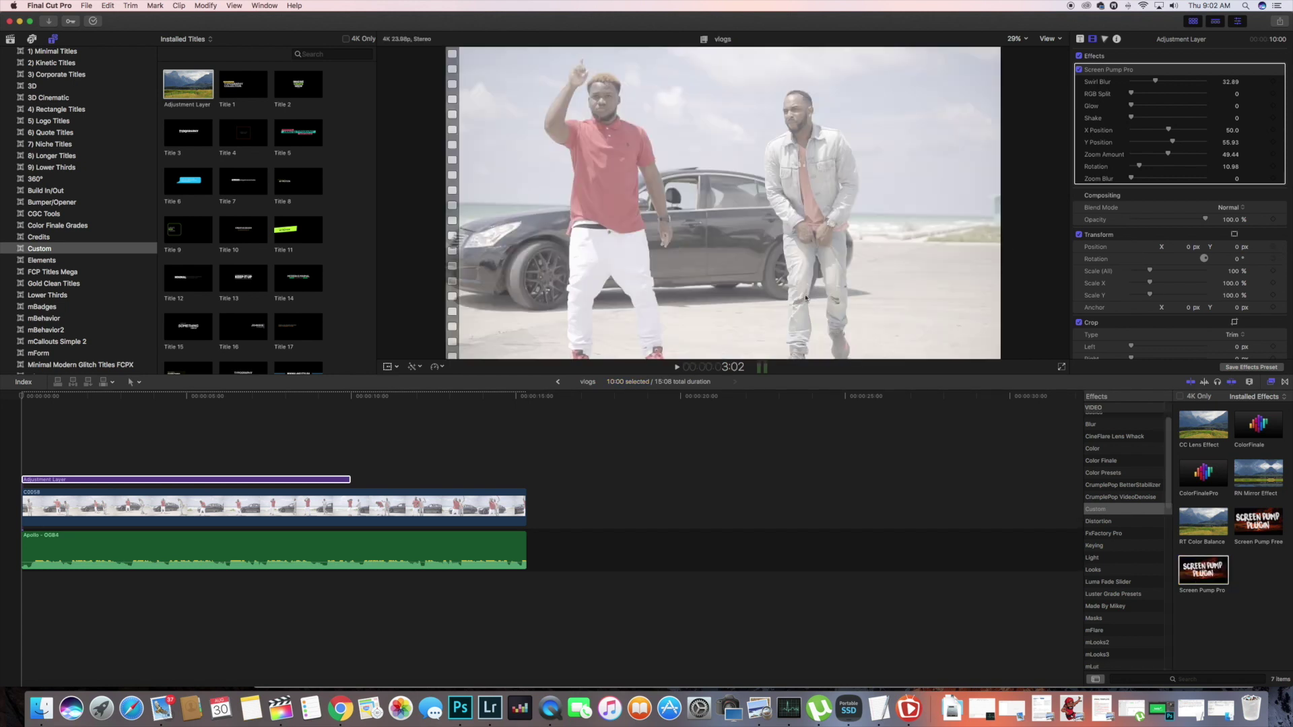
left_click(30, 480)
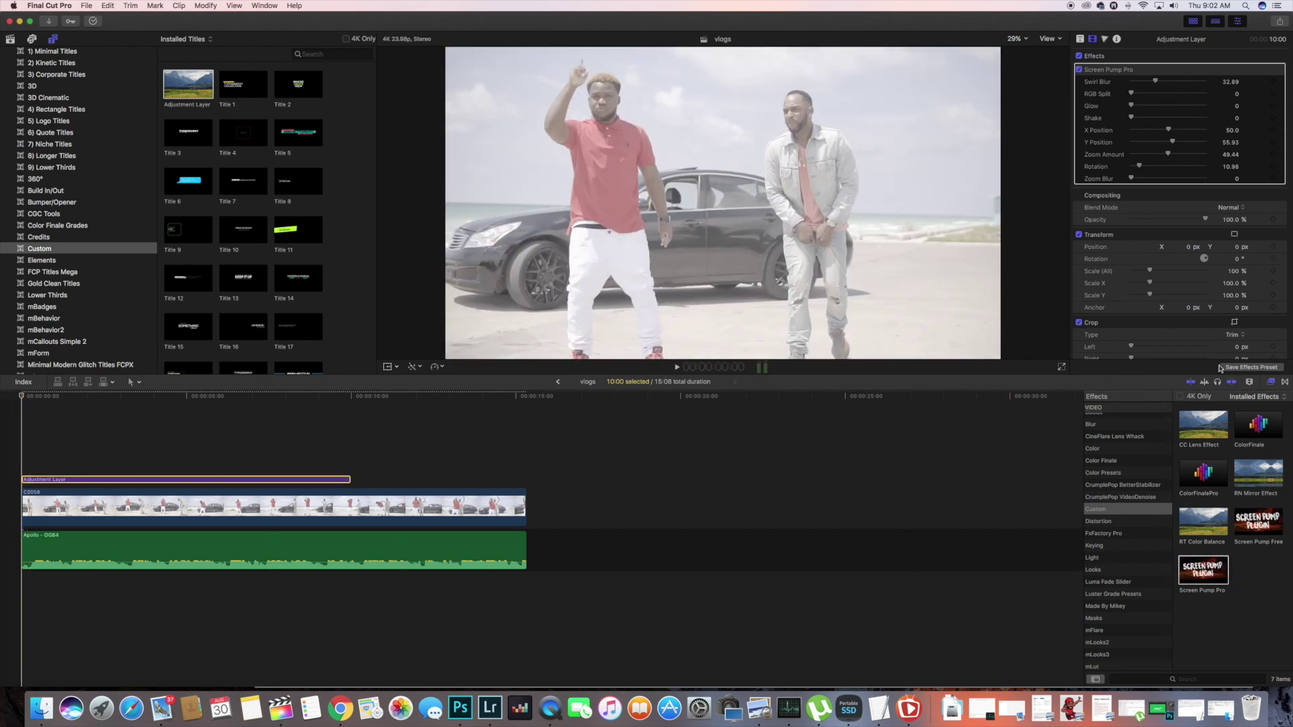
left_click(1249, 384)
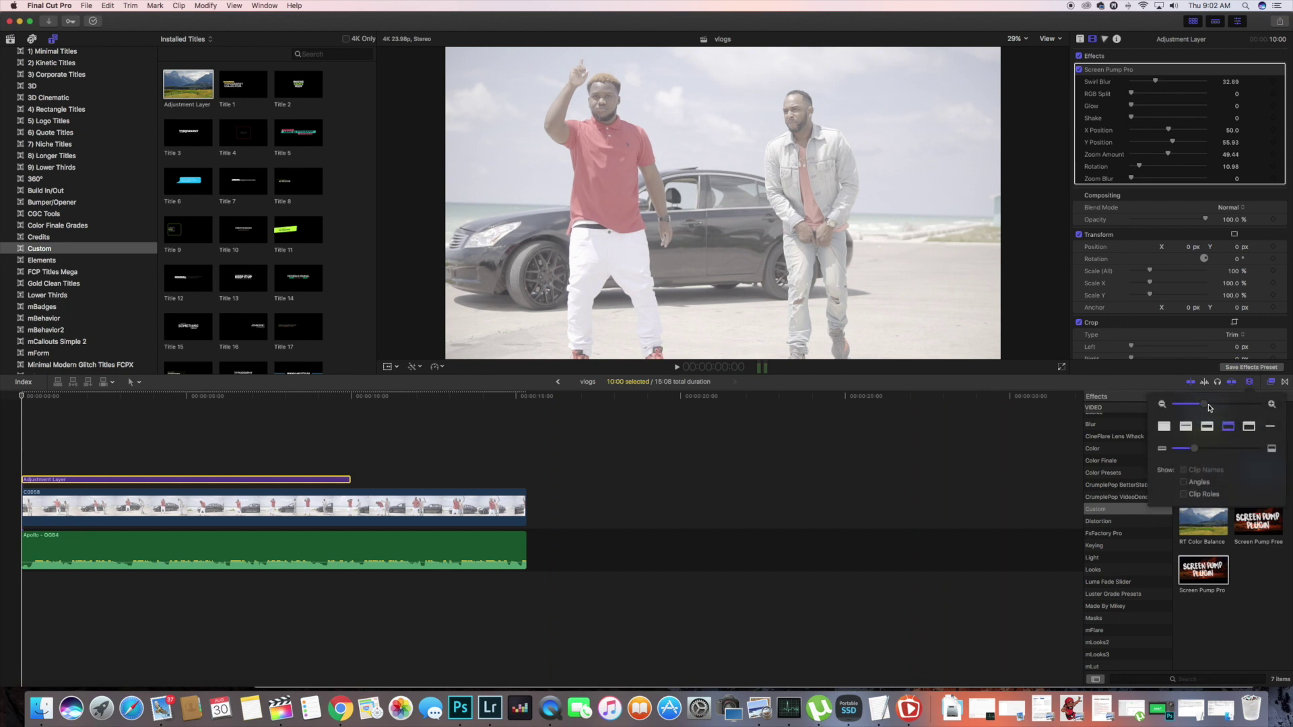
left_click_drag(1209, 408, 1222, 405)
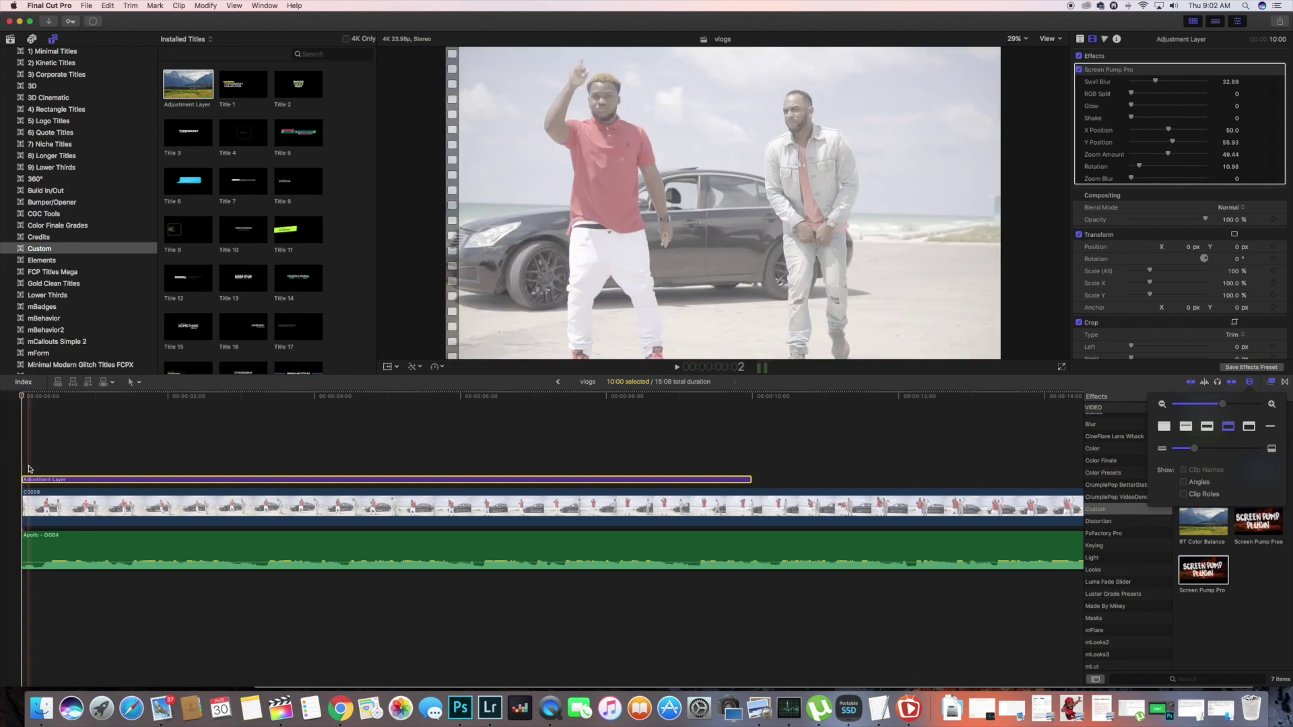
- Trim the Screen Pump Pro layer to a four-frame hit at C0058's start and replay it
left_click_drag(38, 480, 55, 480)
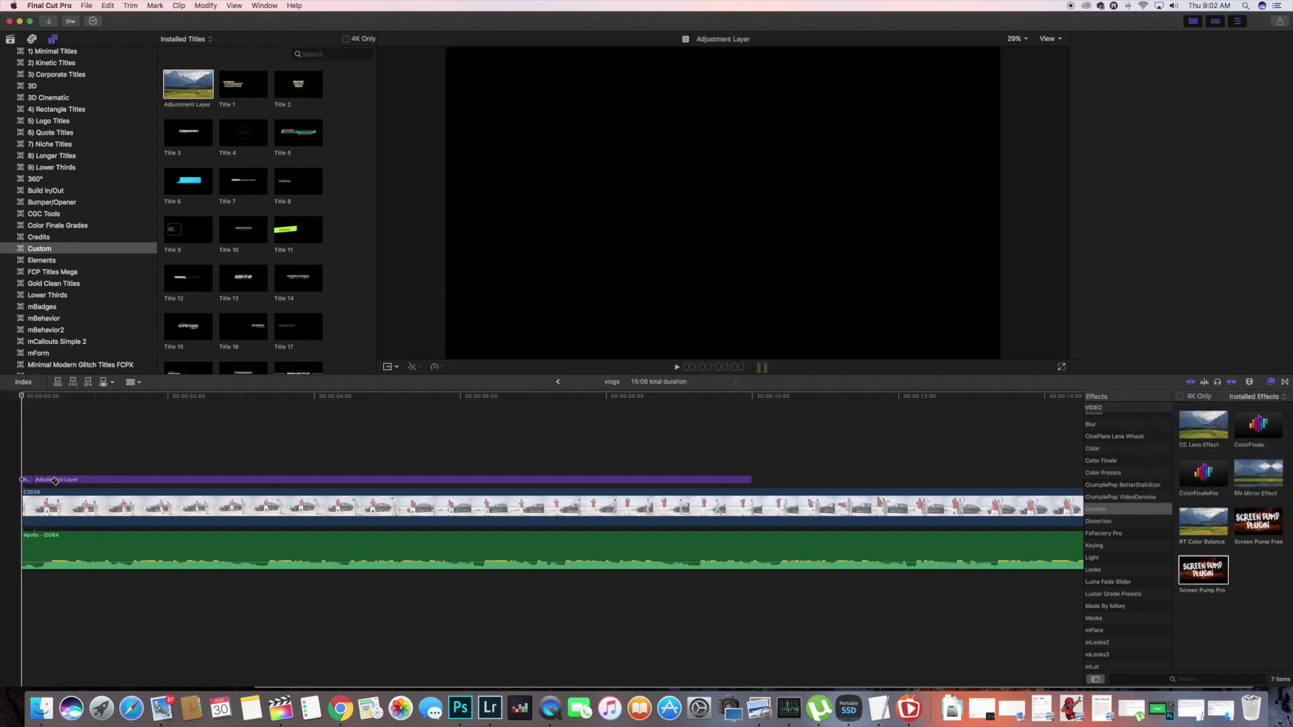
left_click(64, 481)
key("space")
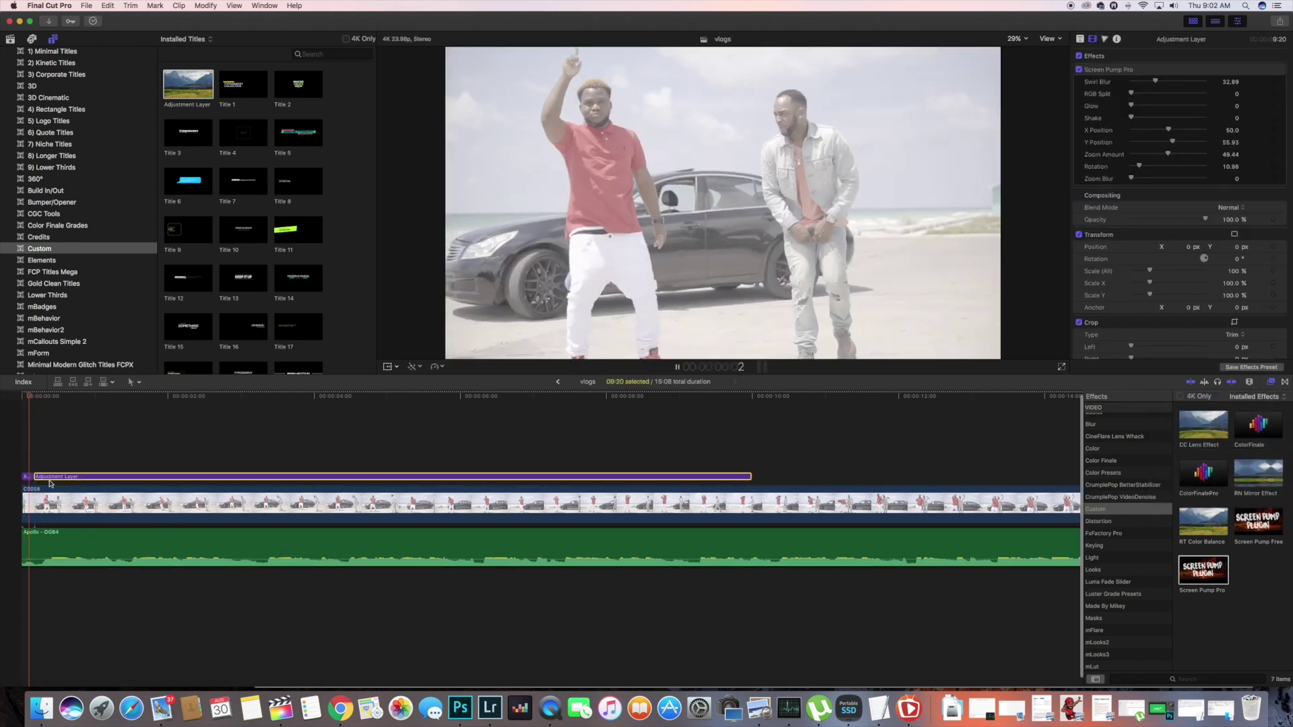
key("Delete")
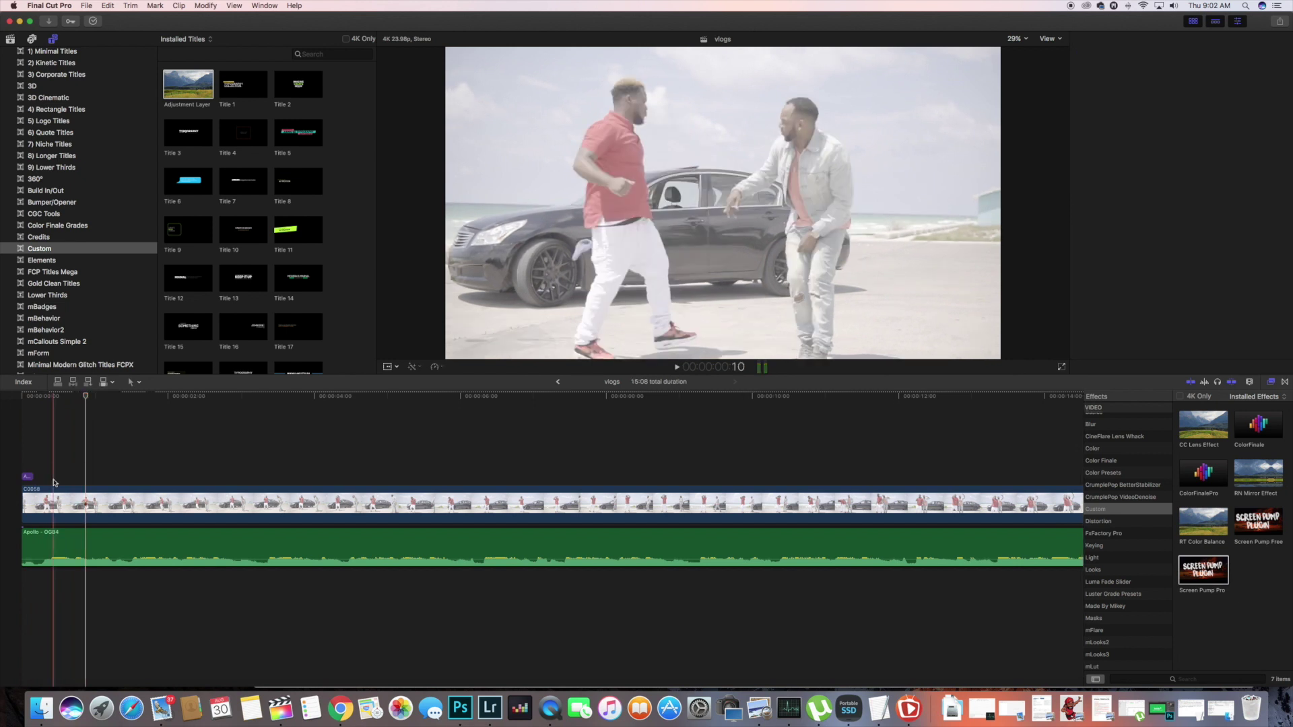
left_click(24, 467)
key("space")
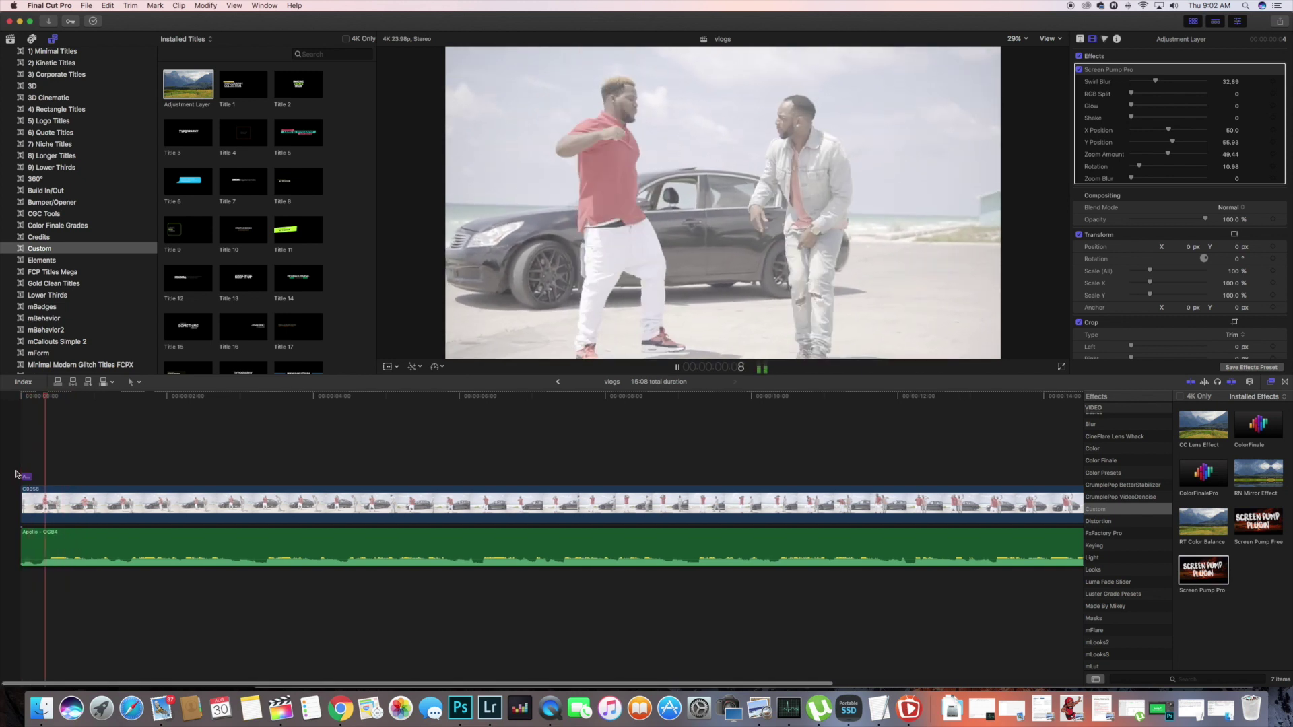
left_click(27, 478)
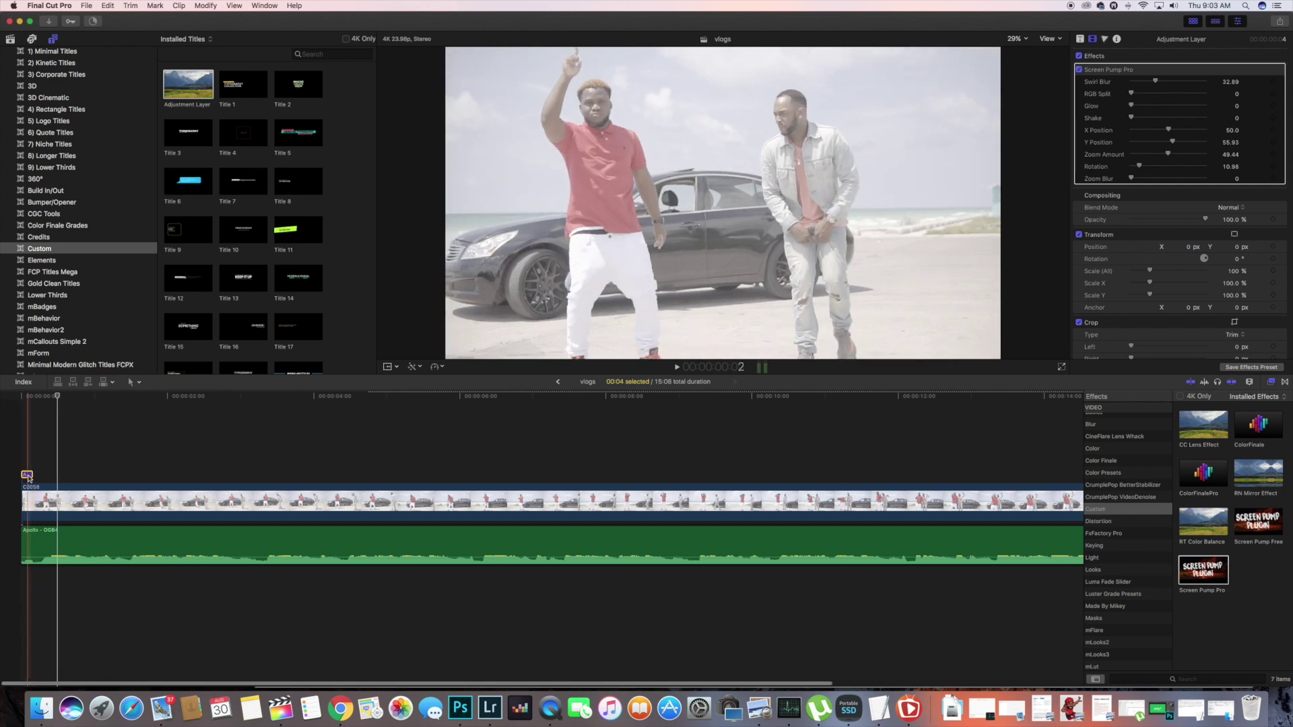
left_click(29, 448)
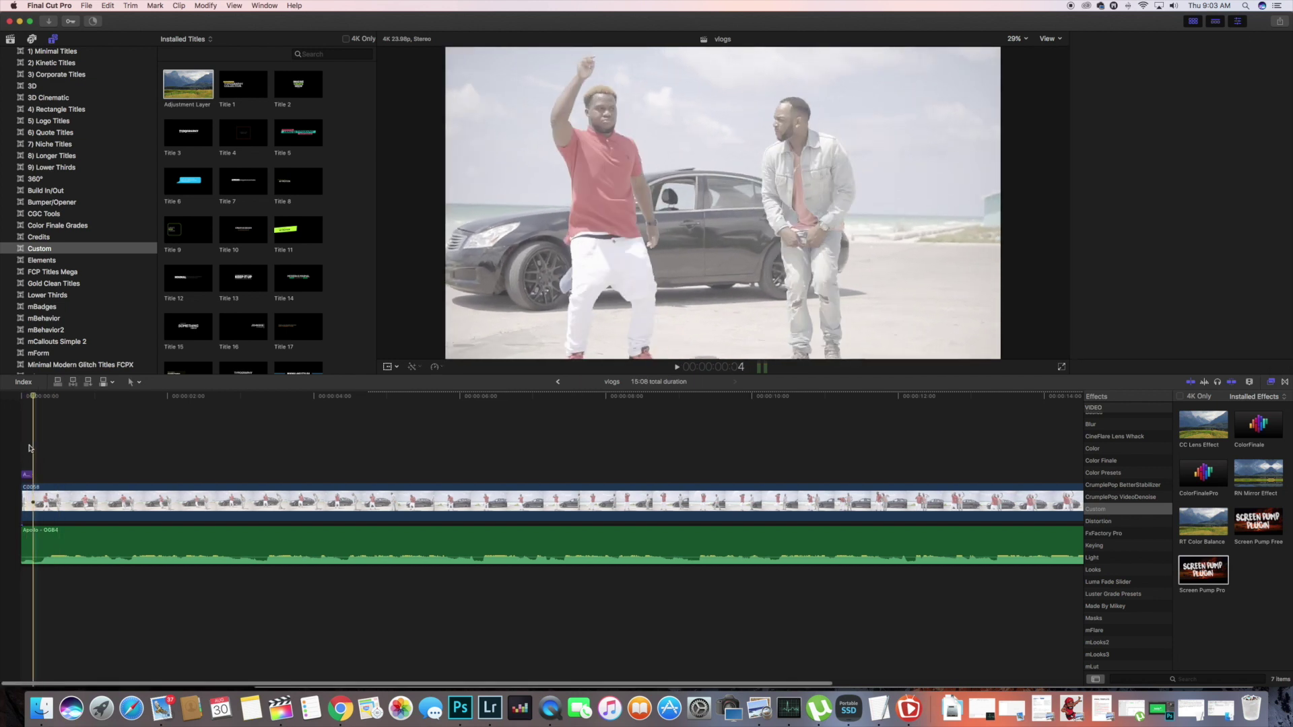
- Mark six beats over C0058's first seconds and move the 4-frame layer onto the first beat
key("space")
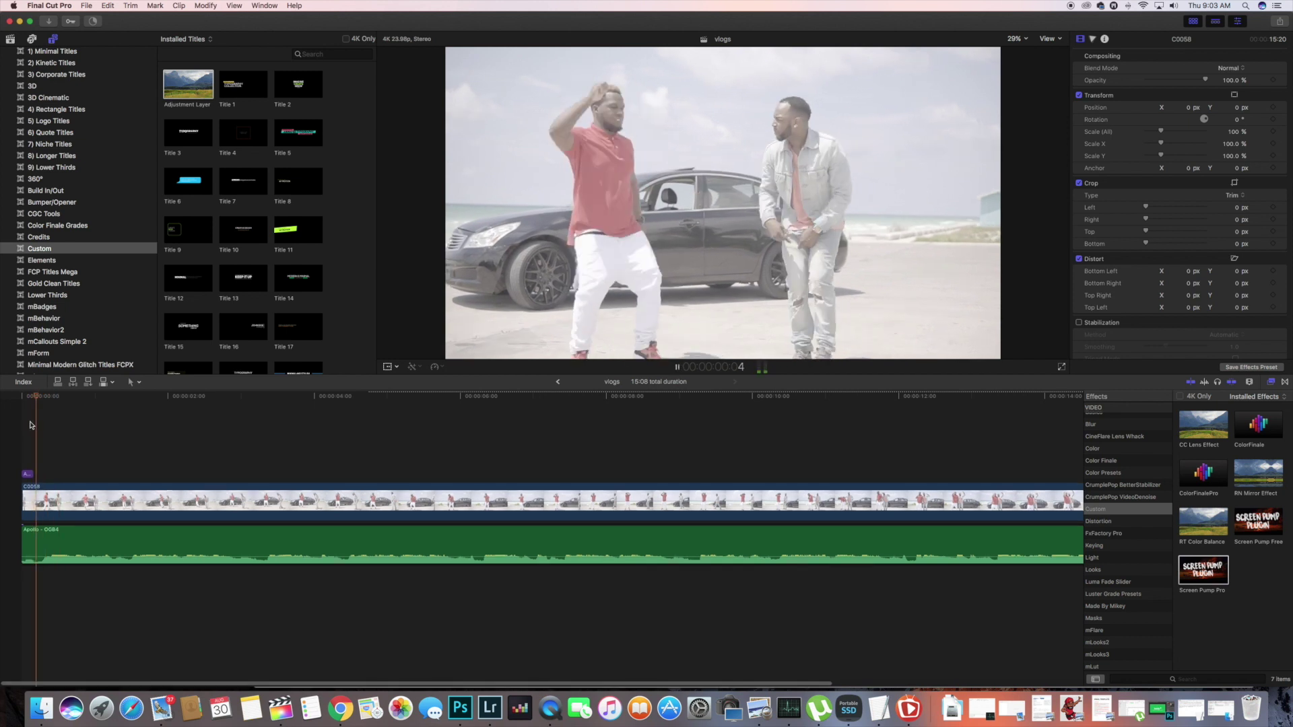
left_click(59, 398)
left_click_drag(47, 399, 34, 410)
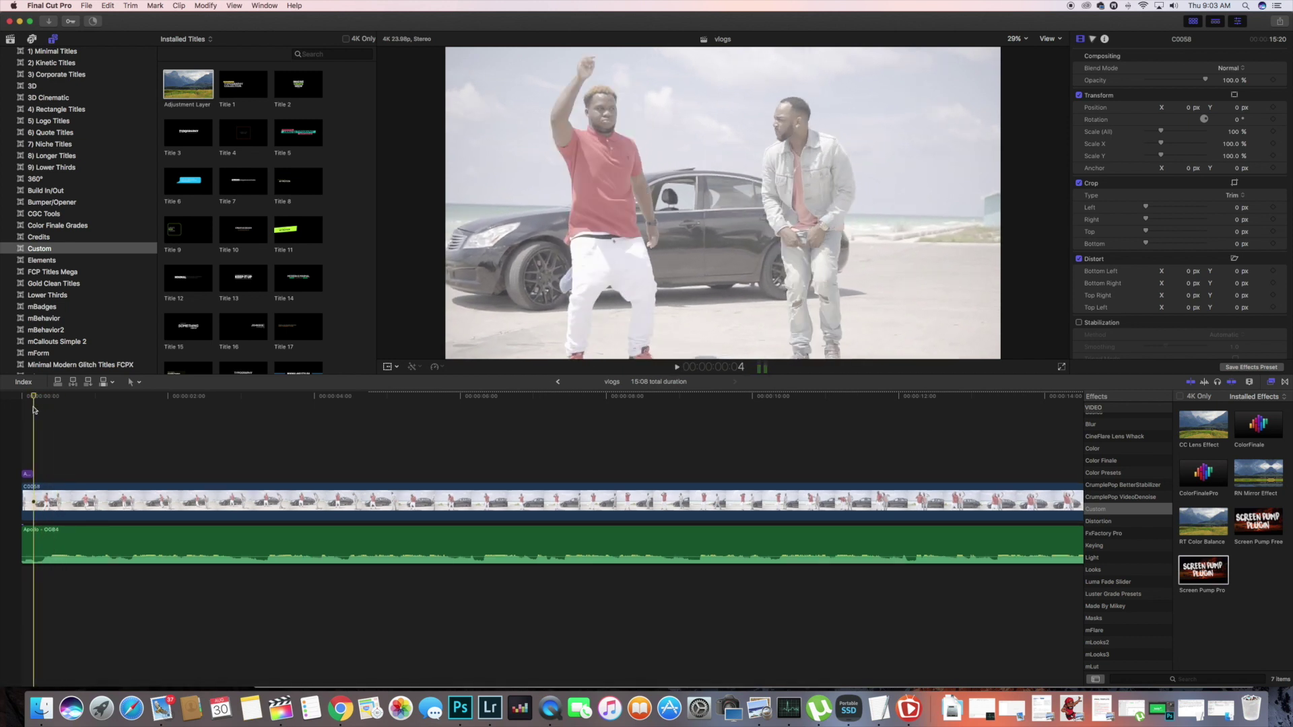
key("space")
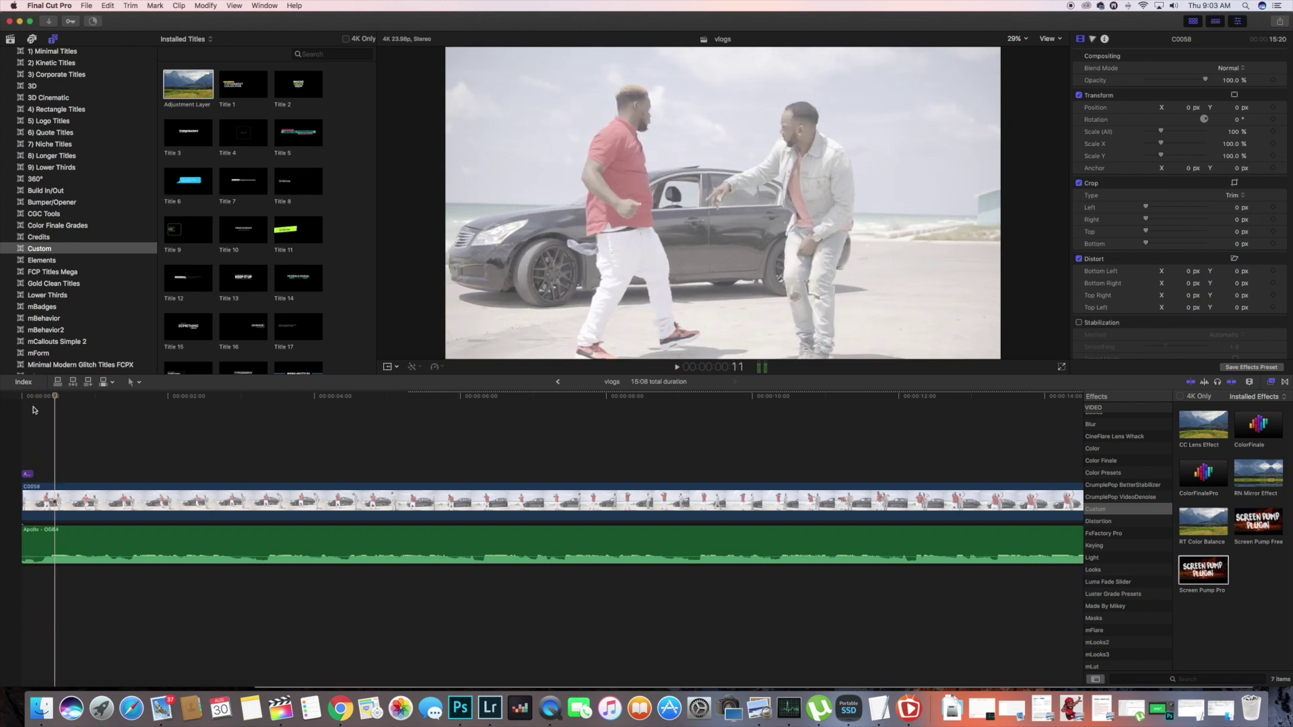
left_click_drag(52, 404, 44, 404)
key("space")
left_click_drag(54, 399, 35, 402)
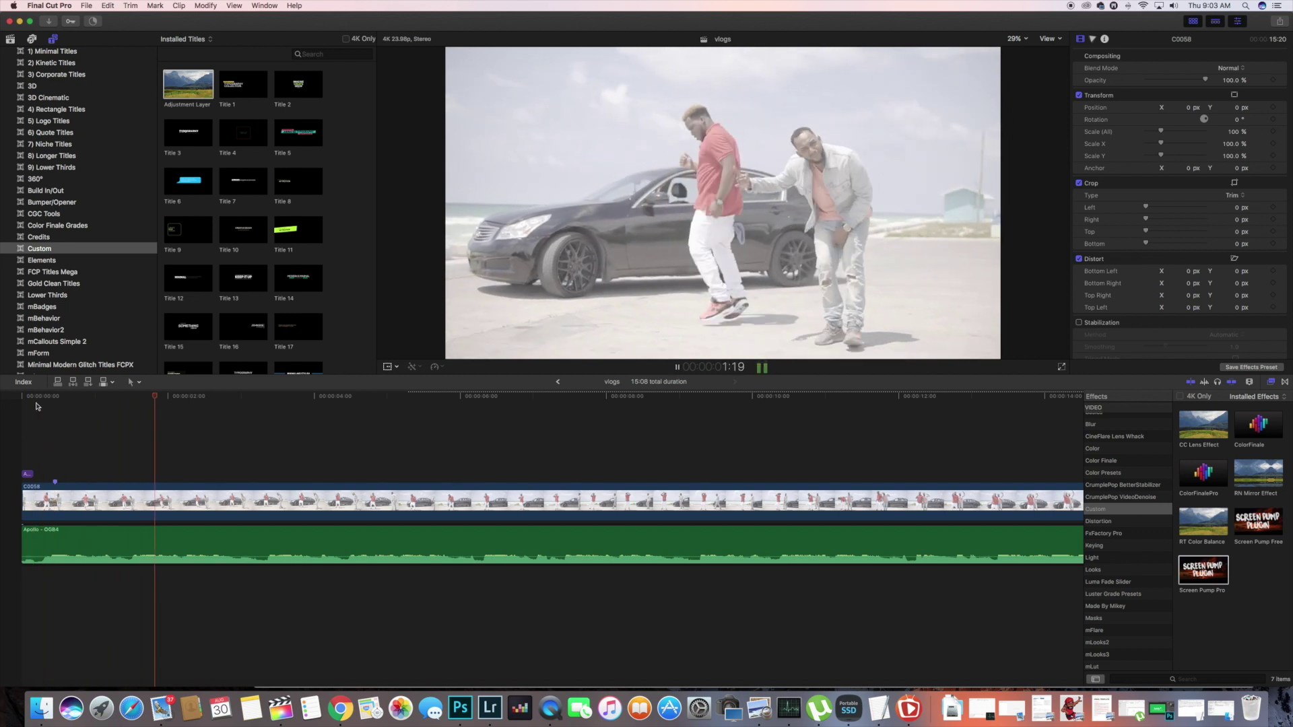
left_click(36, 404)
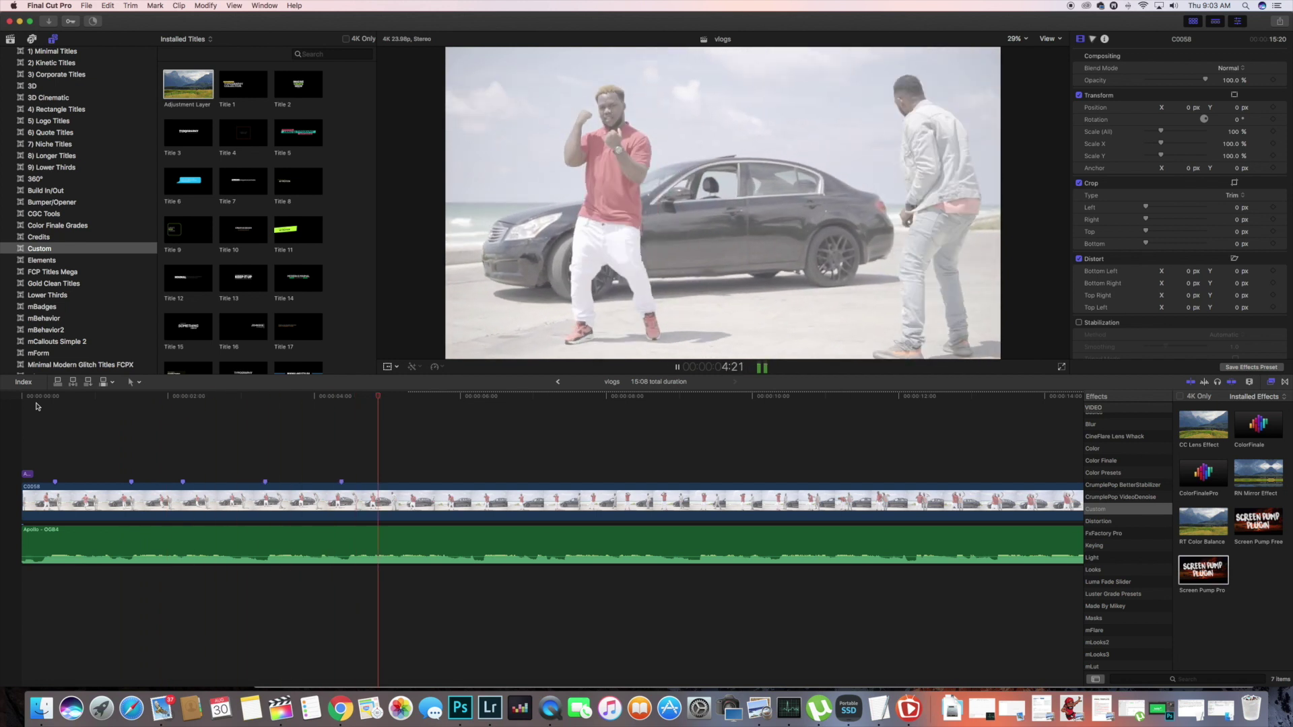
key("space")
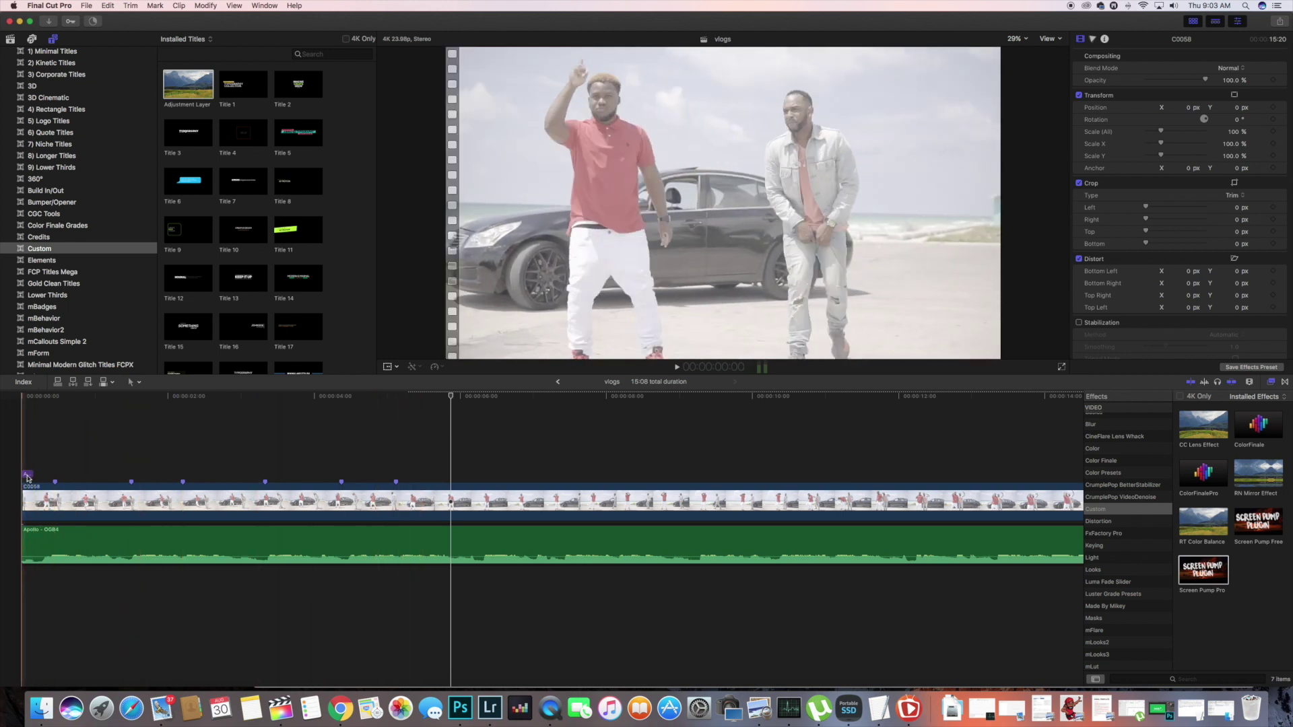
left_click_drag(34, 482, 57, 487)
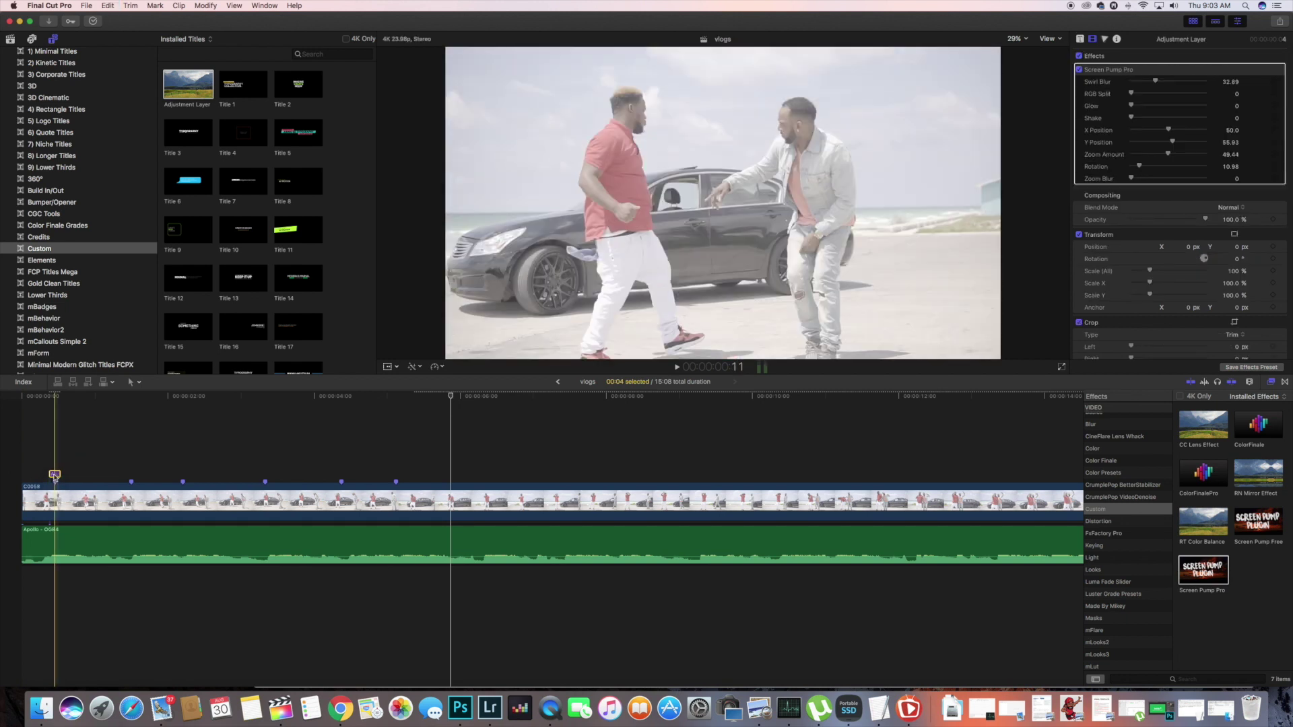
- Paste the Screen Pump adjustment layer at each of the remaining four beat markers
left_click(126, 473)
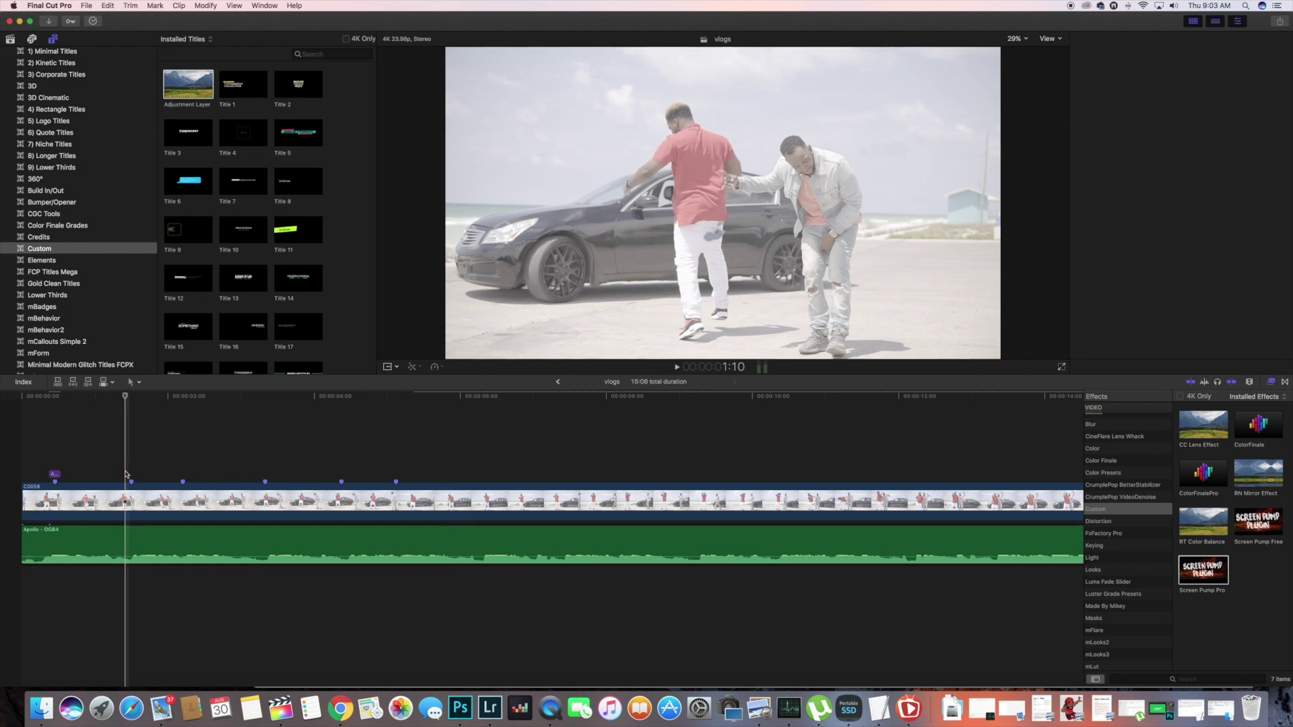
key("super+v")
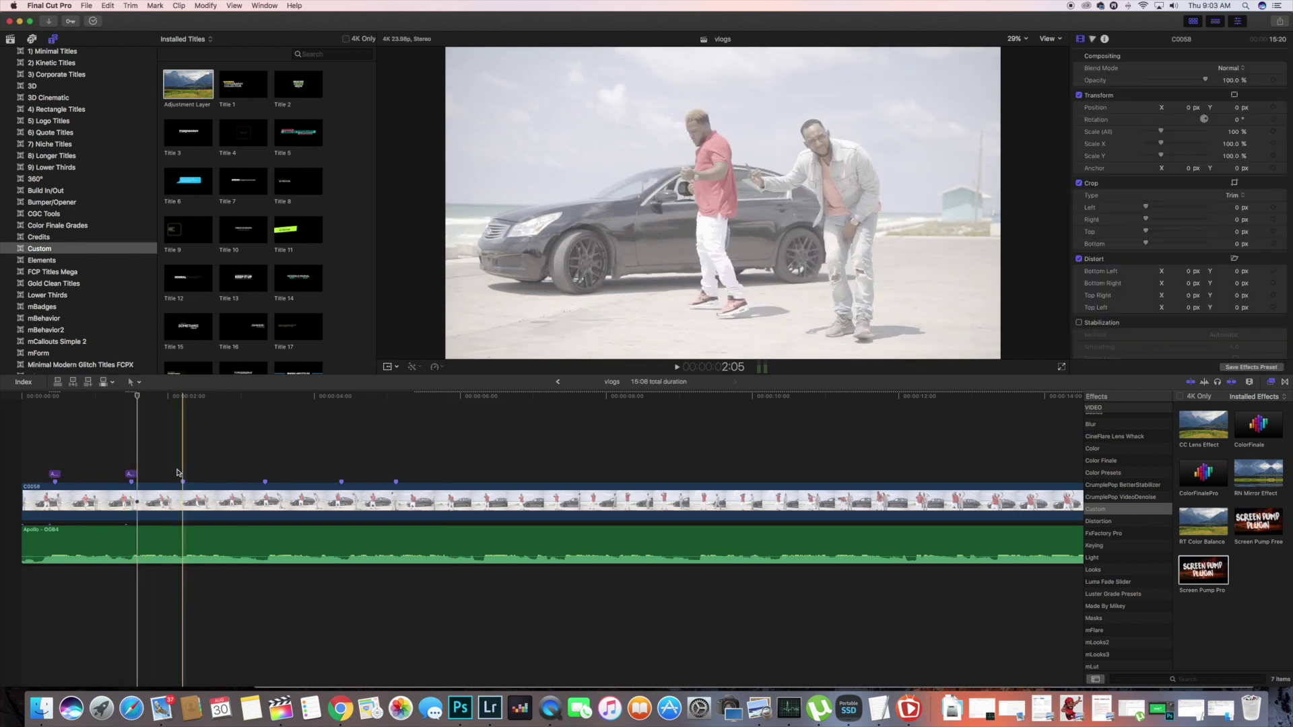
left_click(178, 472)
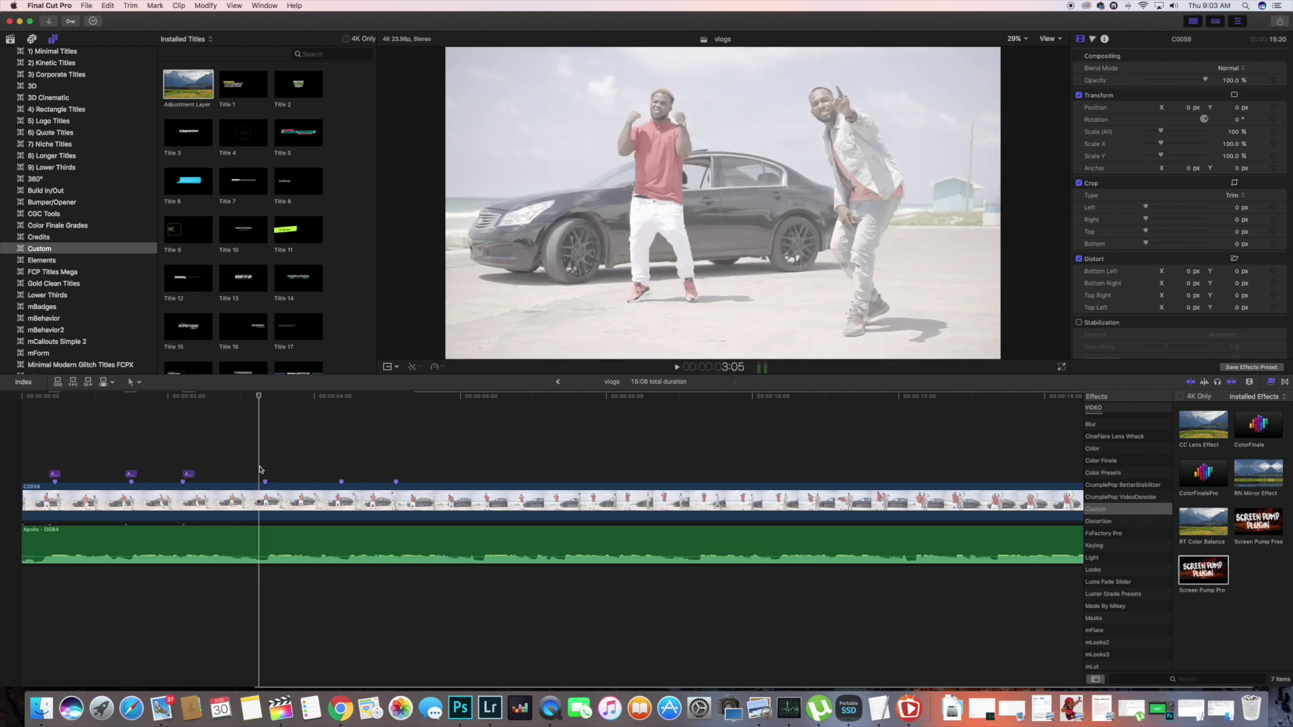
key("super+v")
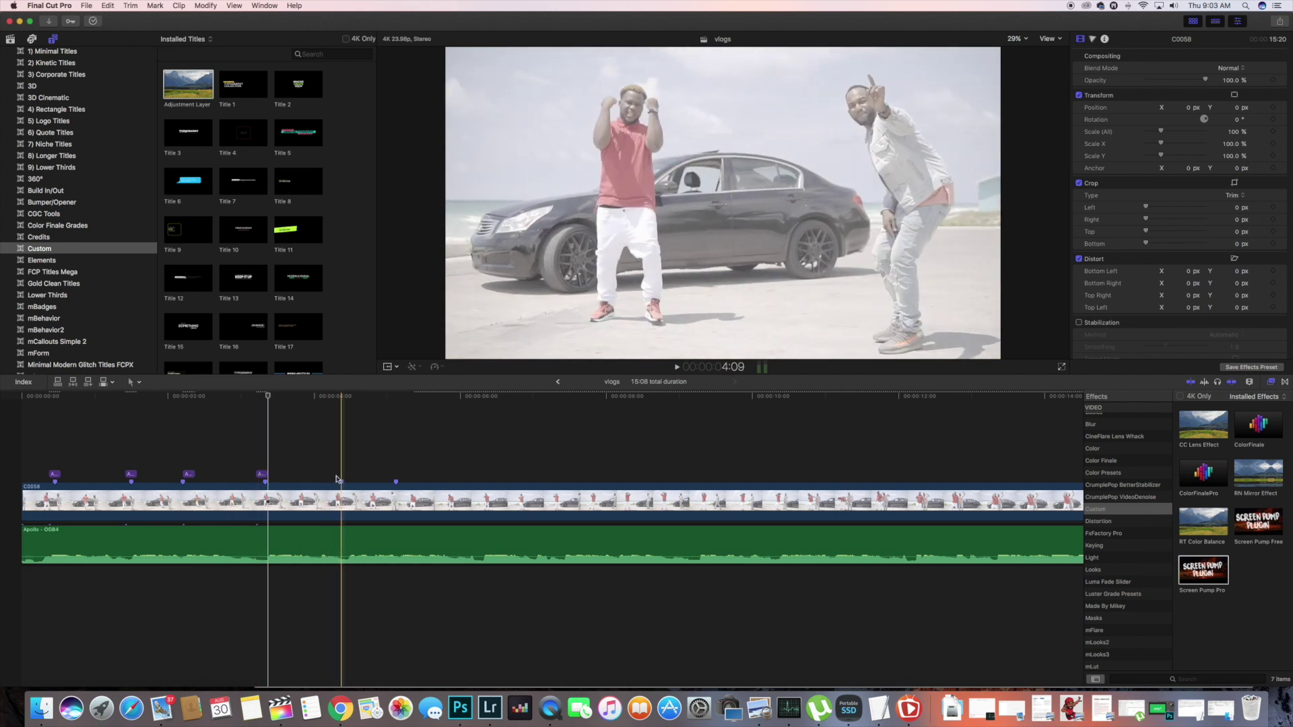
left_click(337, 480)
key("super+v")
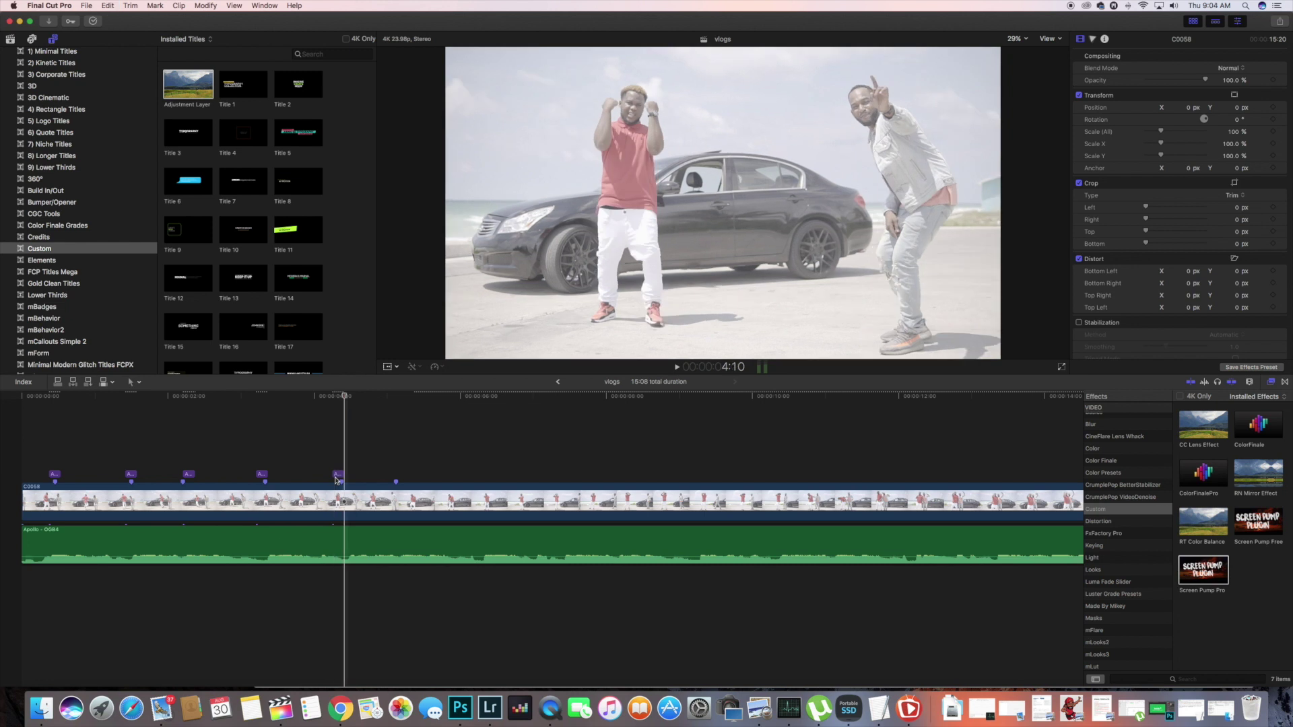
left_click(389, 477)
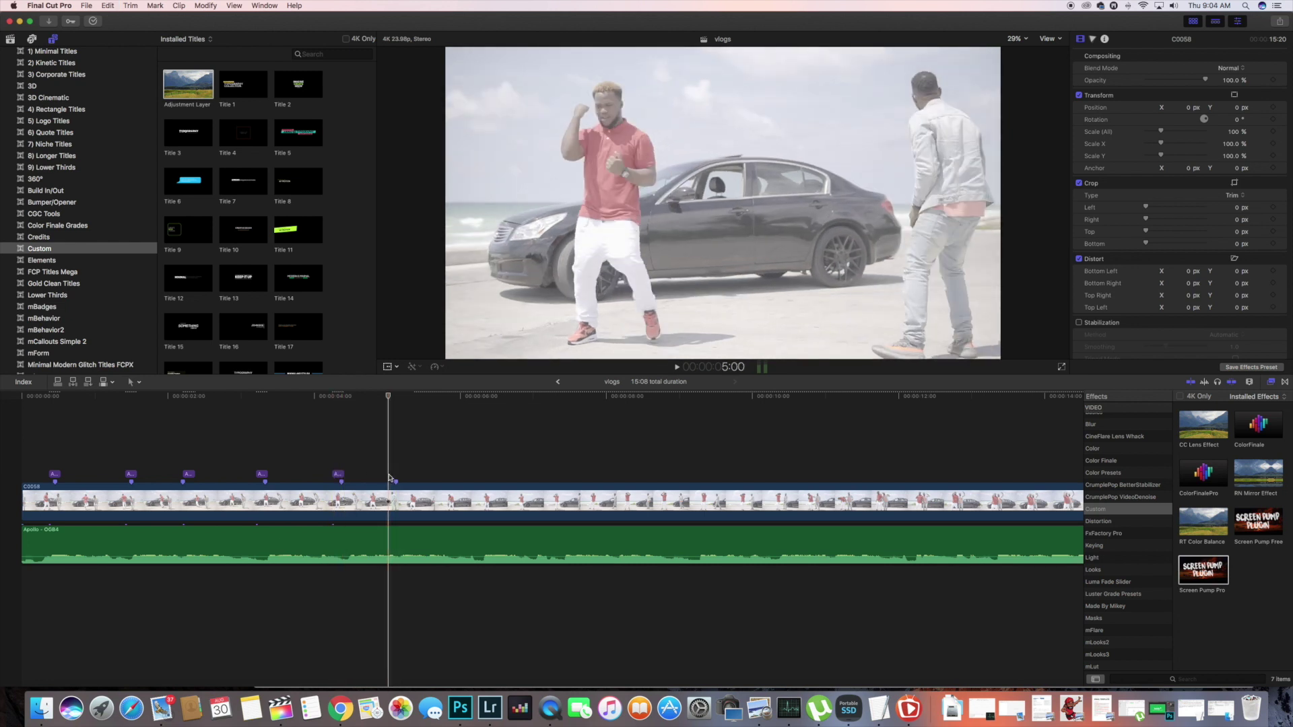
key("super+v")
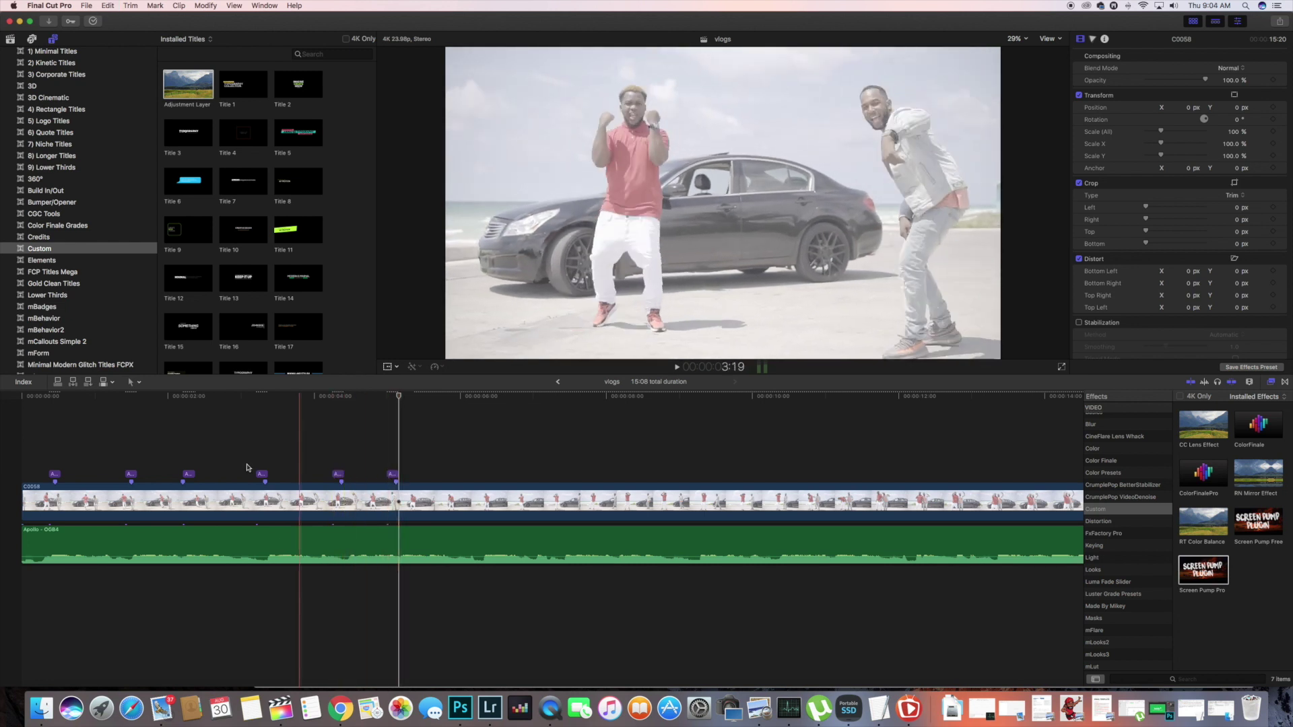
- Play the timeline to preview the beat hits
key("space")
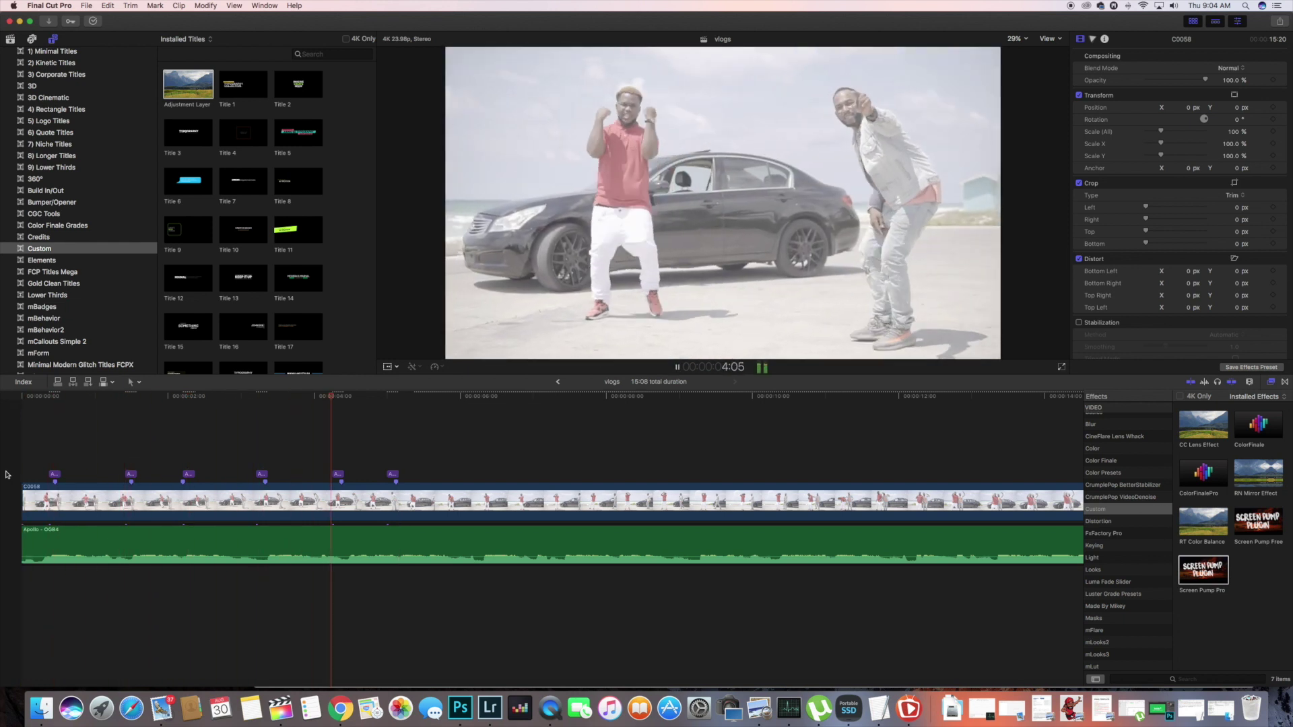
key("space")
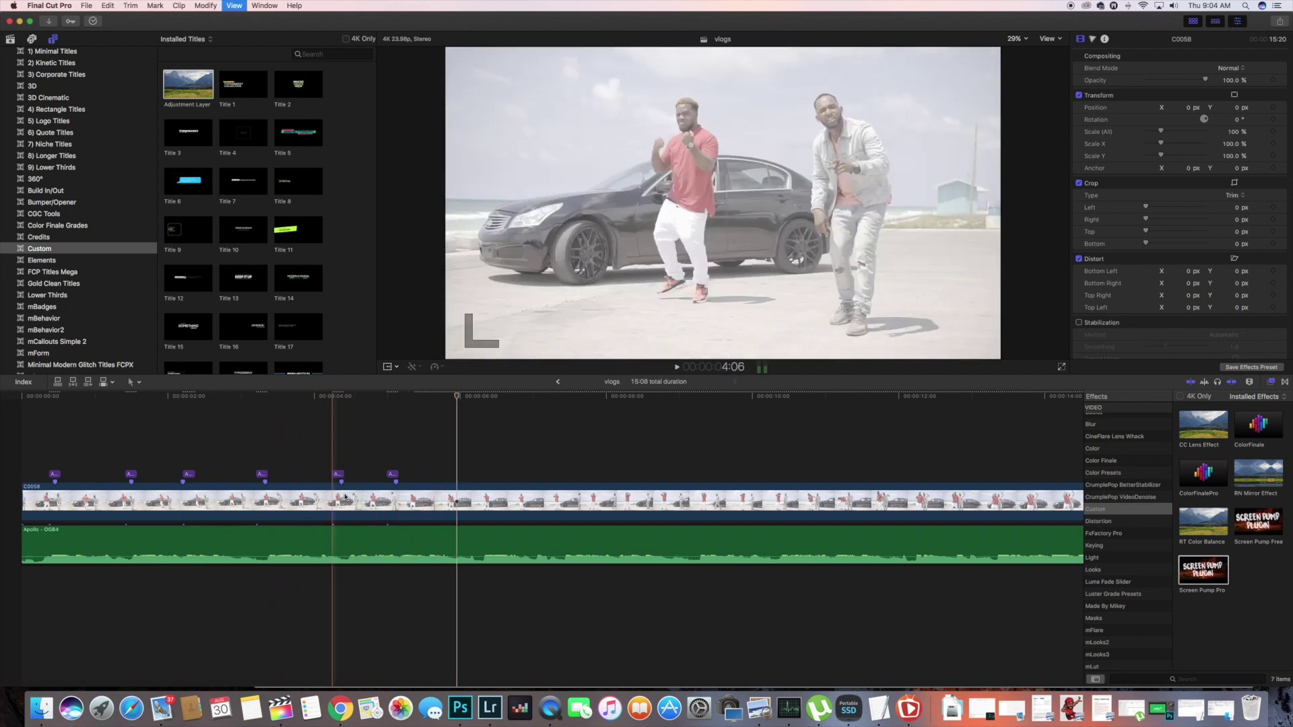
left_click(128, 513)
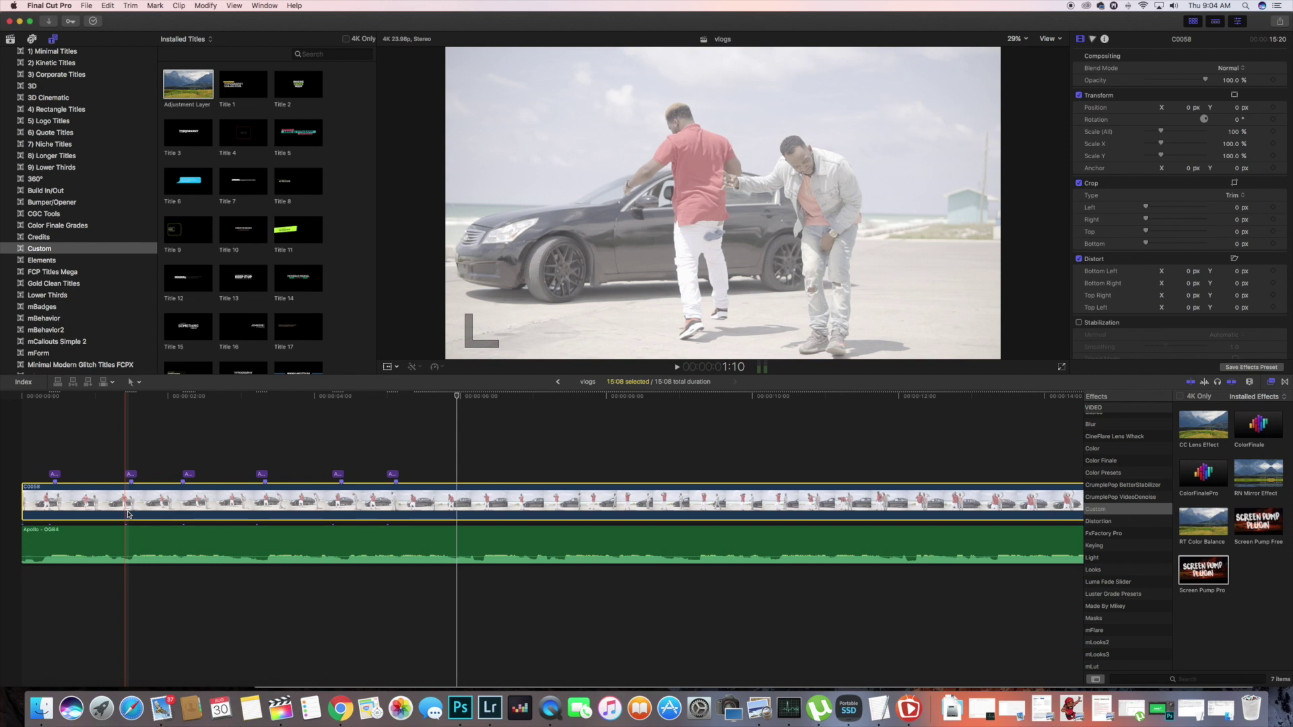
- Duplicate C0058 as a connected copy aligned above the original at the start
left_click(17, 458)
key("alt+v")
scroll(27, 451, "right", 5)
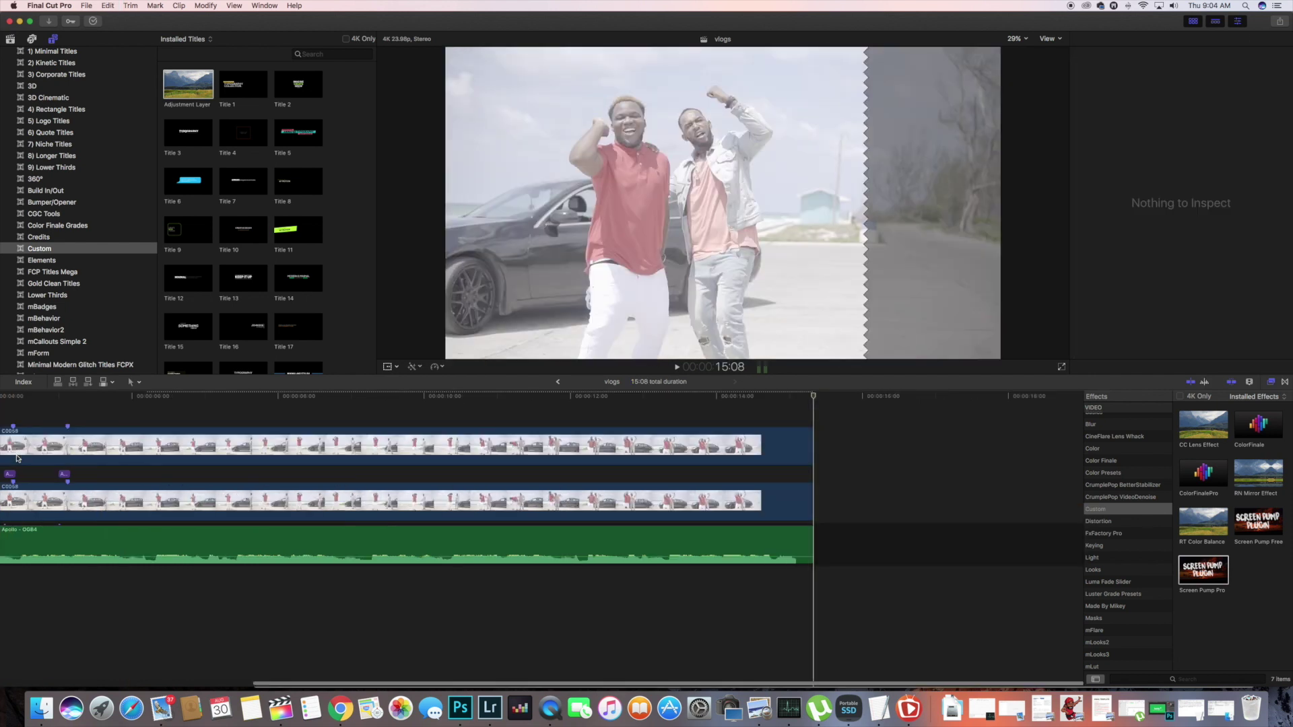
scroll(41, 450, "left", 4)
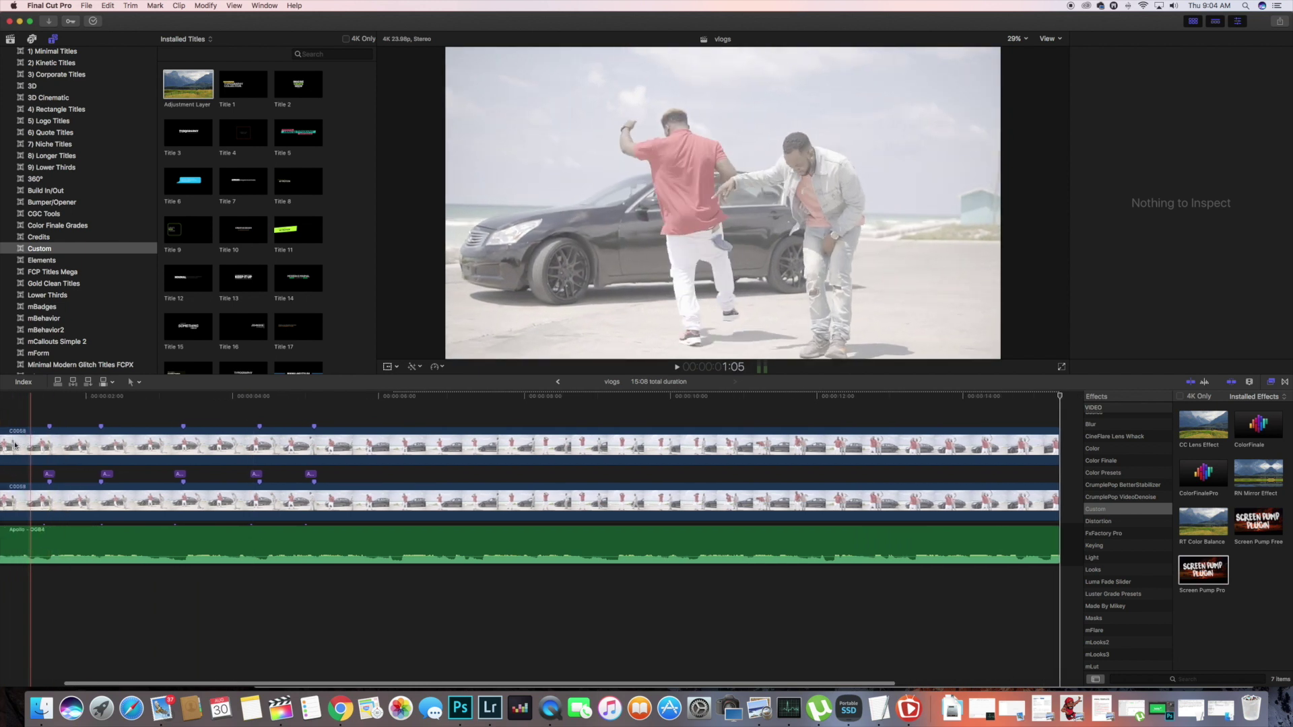
left_click_drag(70, 456, 69, 475)
left_click_drag(105, 422, 101, 424)
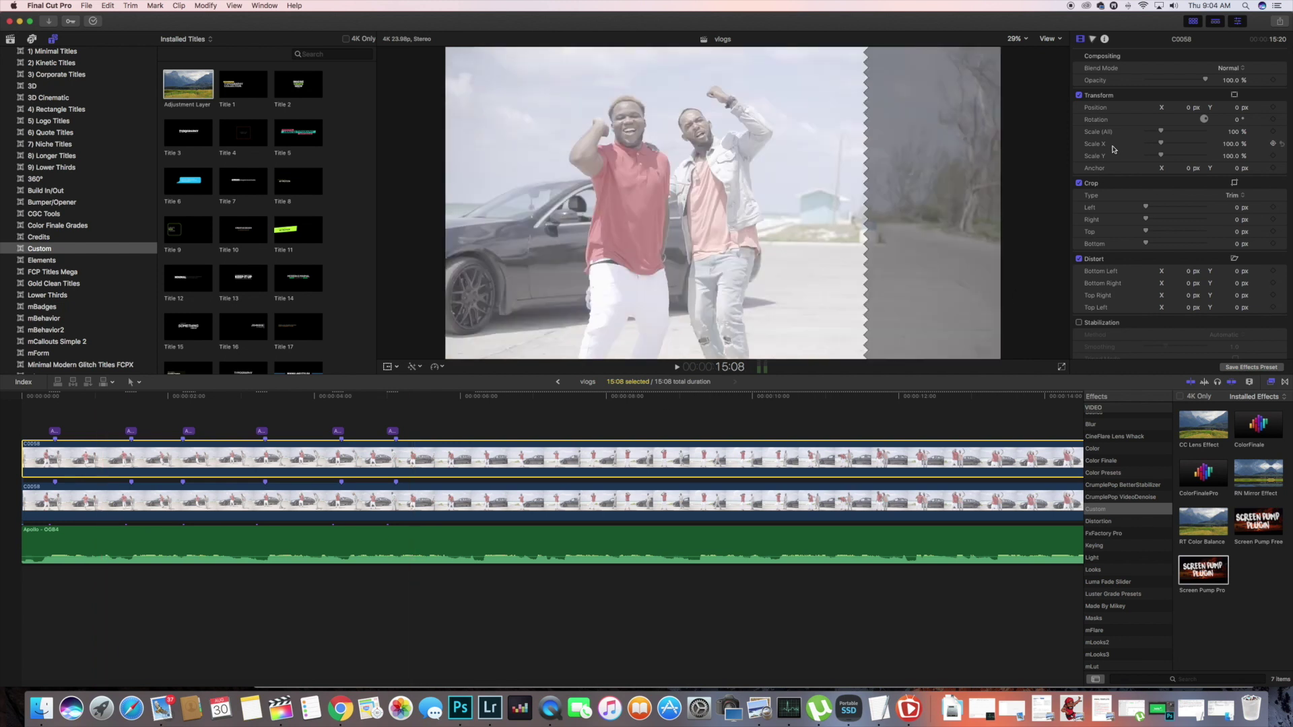
- Set the copy's Scale (All) to 150% and Opacity to 32%
left_click_drag(1164, 131, 1171, 132)
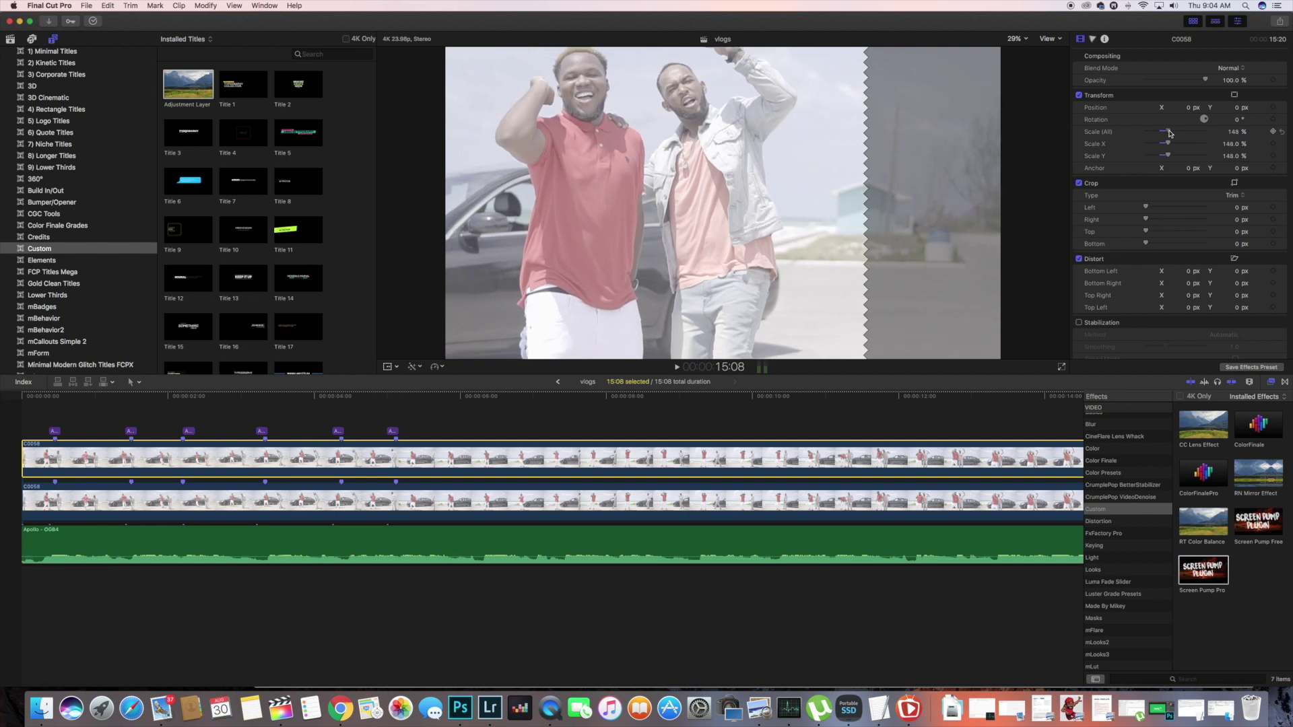
left_click(1234, 132)
left_click(1234, 131)
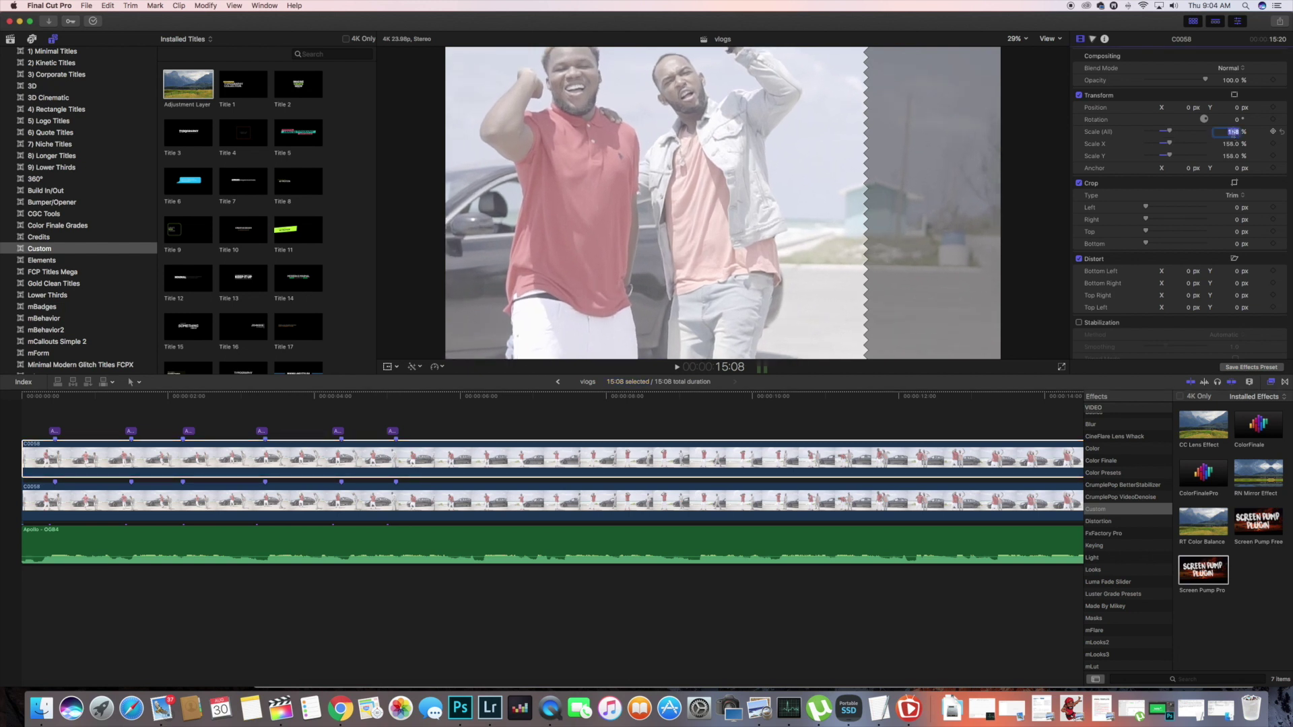
type("0")
key("Return")
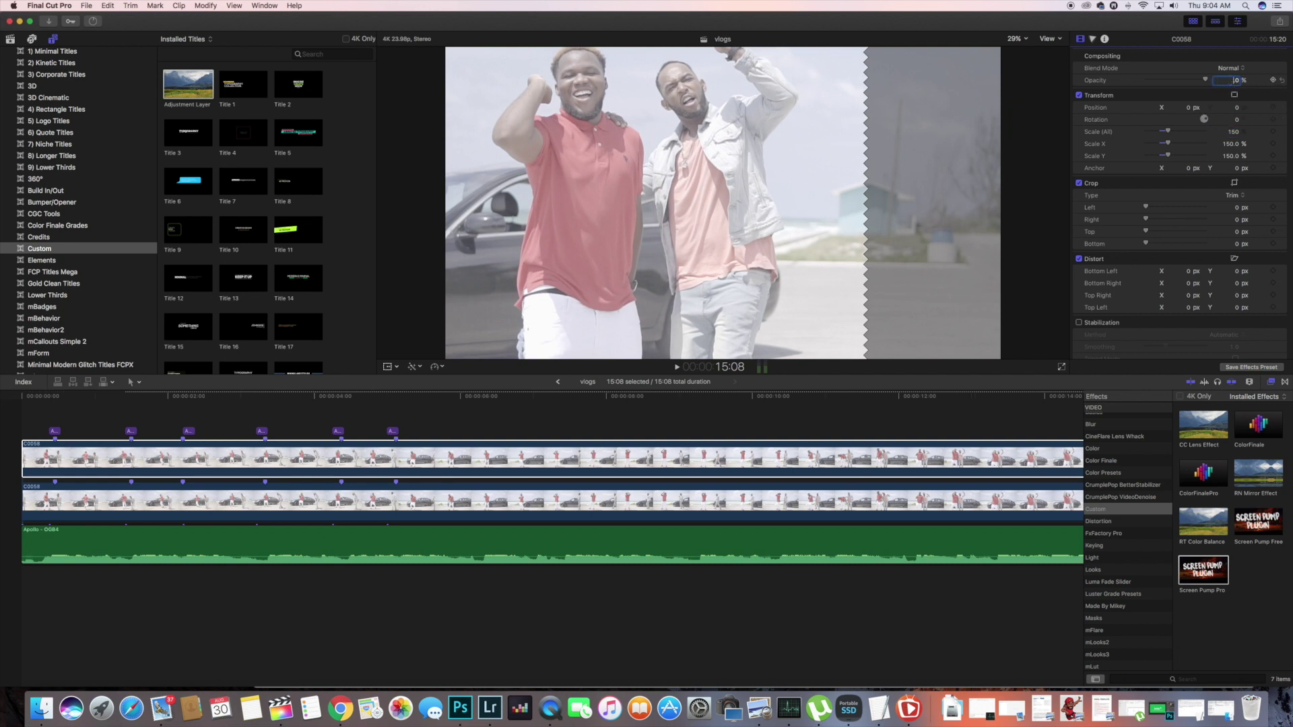
key("Return")
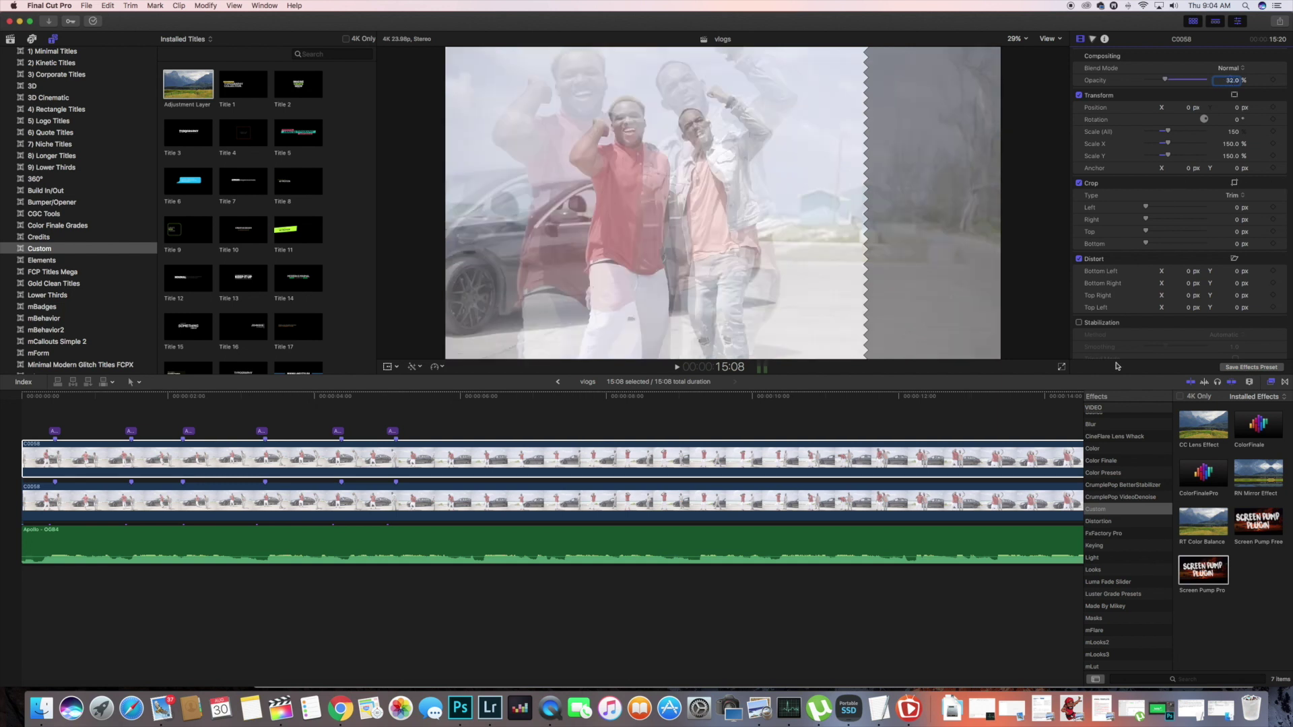
scroll(1081, 342, "down", 1)
scroll(1122, 505, "up", 3)
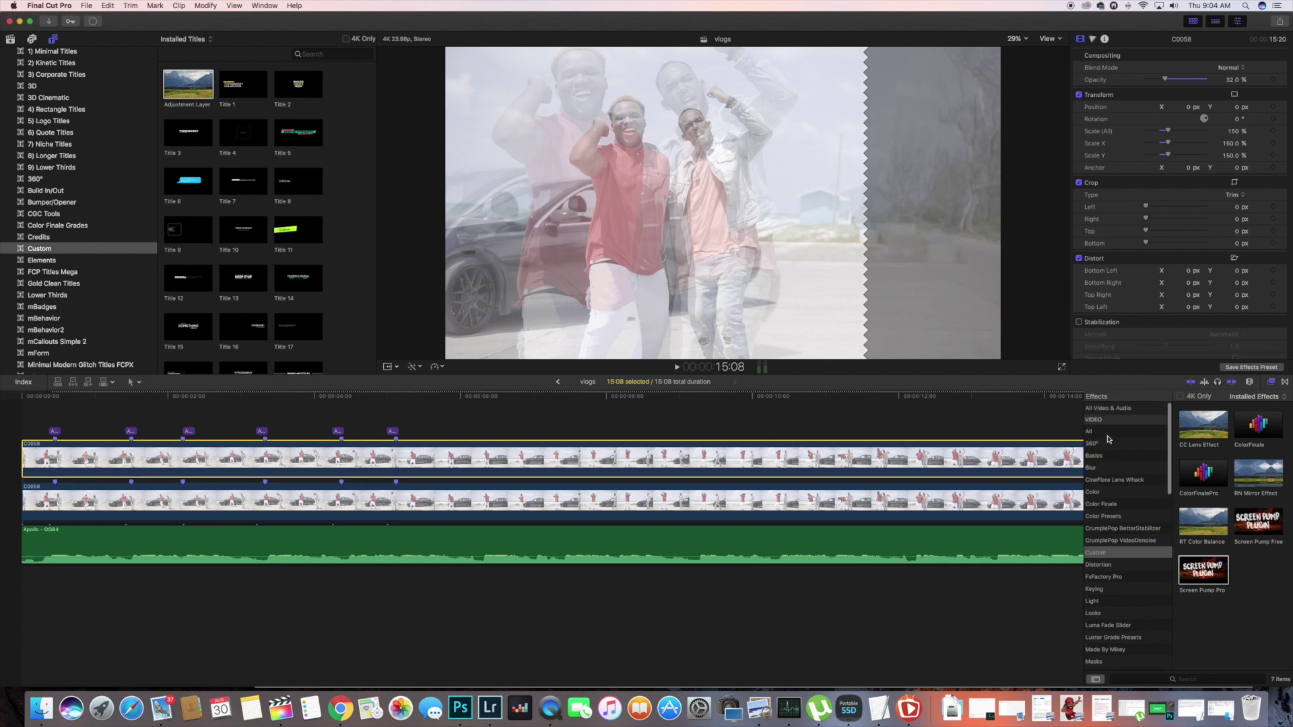
- Search all effects for 'pri' and apply Dynamic Prism to the upper C0058 copy
left_click(1107, 434)
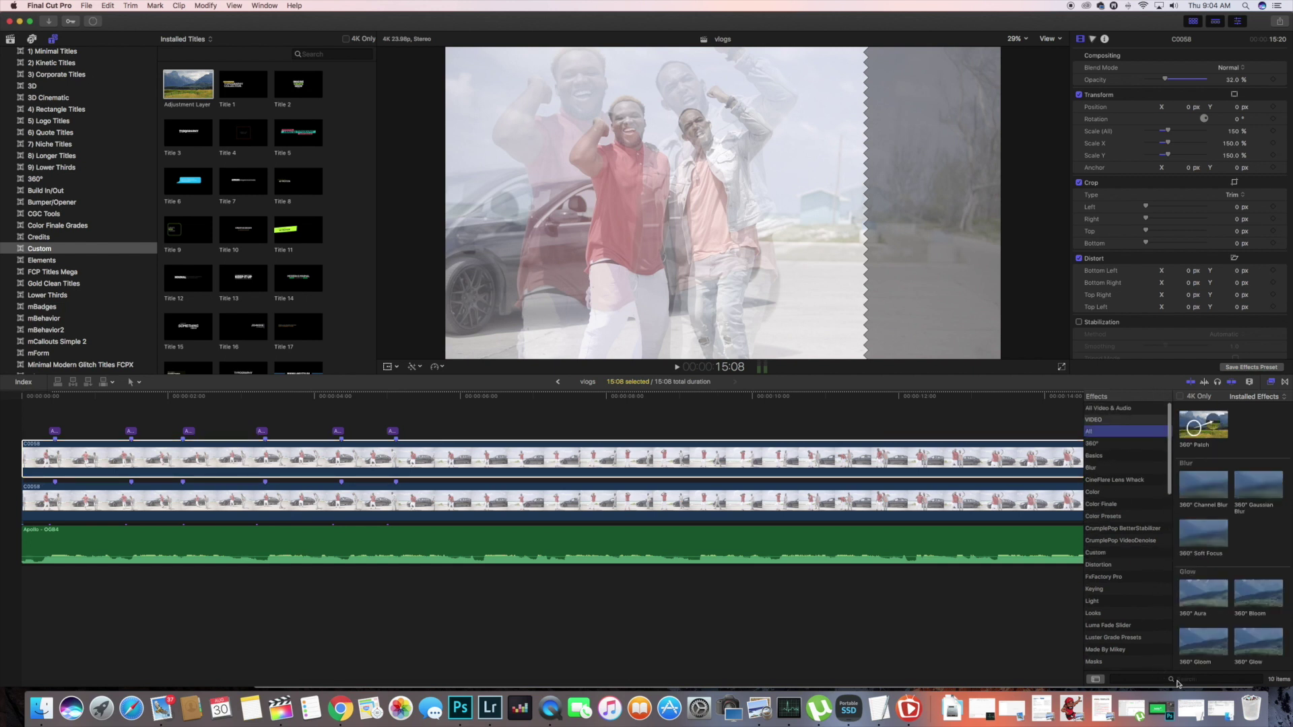
left_click(1177, 680)
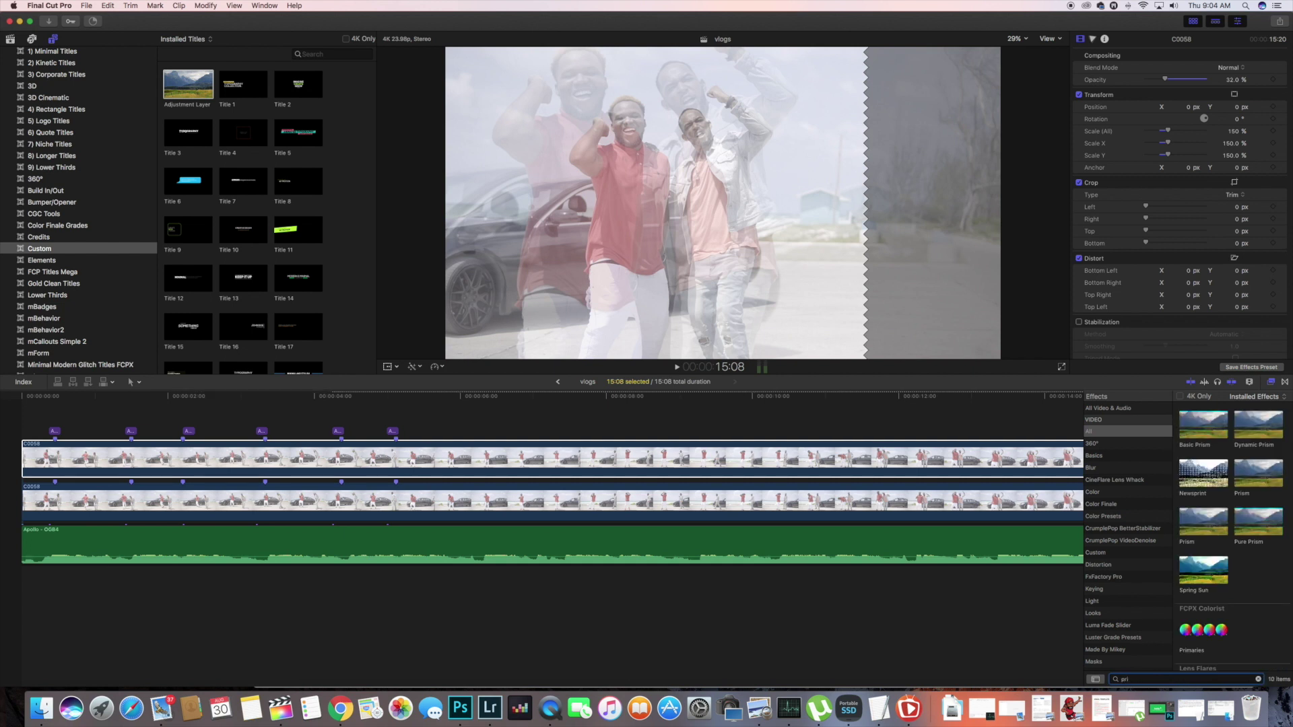
double_click(1258, 425)
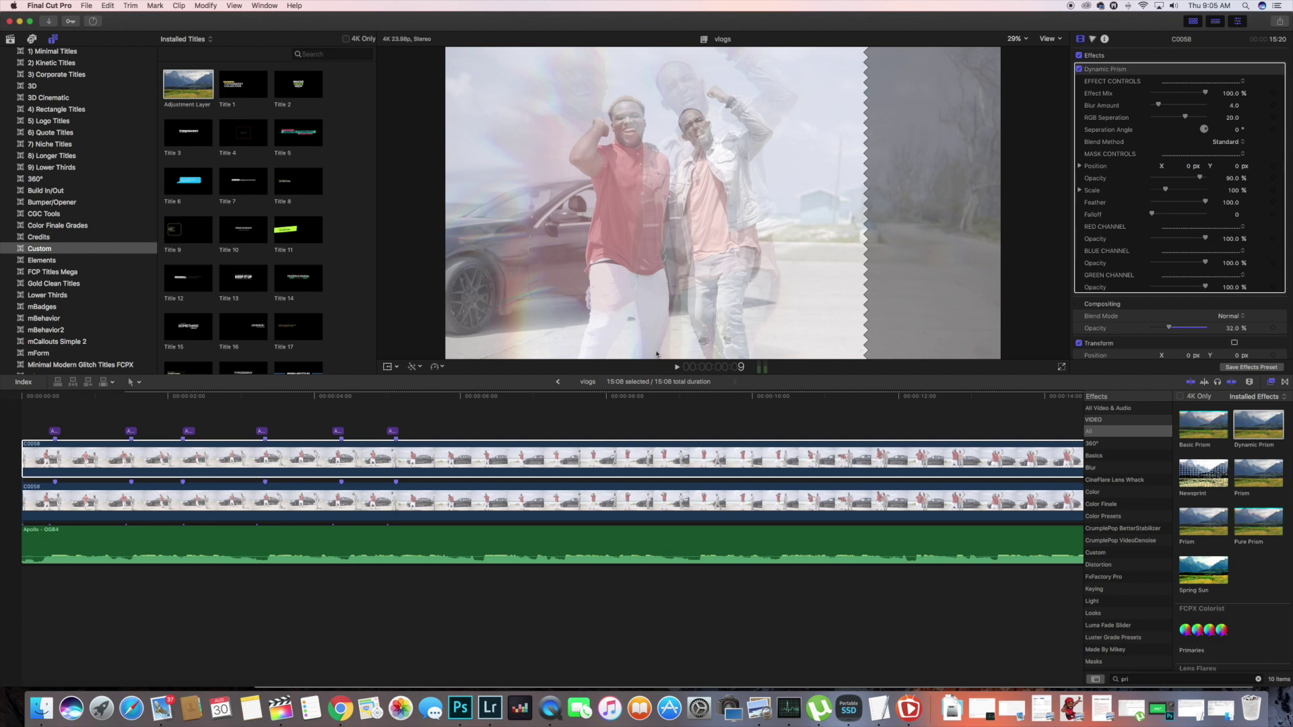
left_click(52, 434)
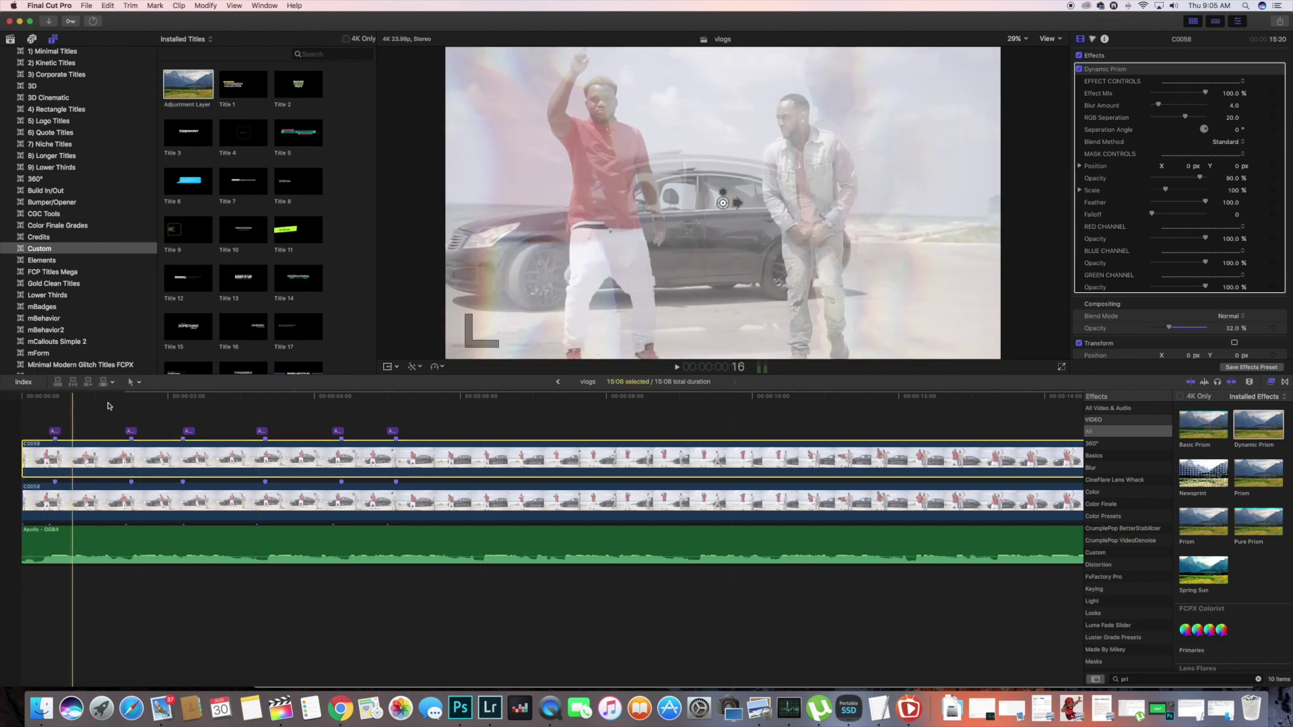
left_click(20, 407)
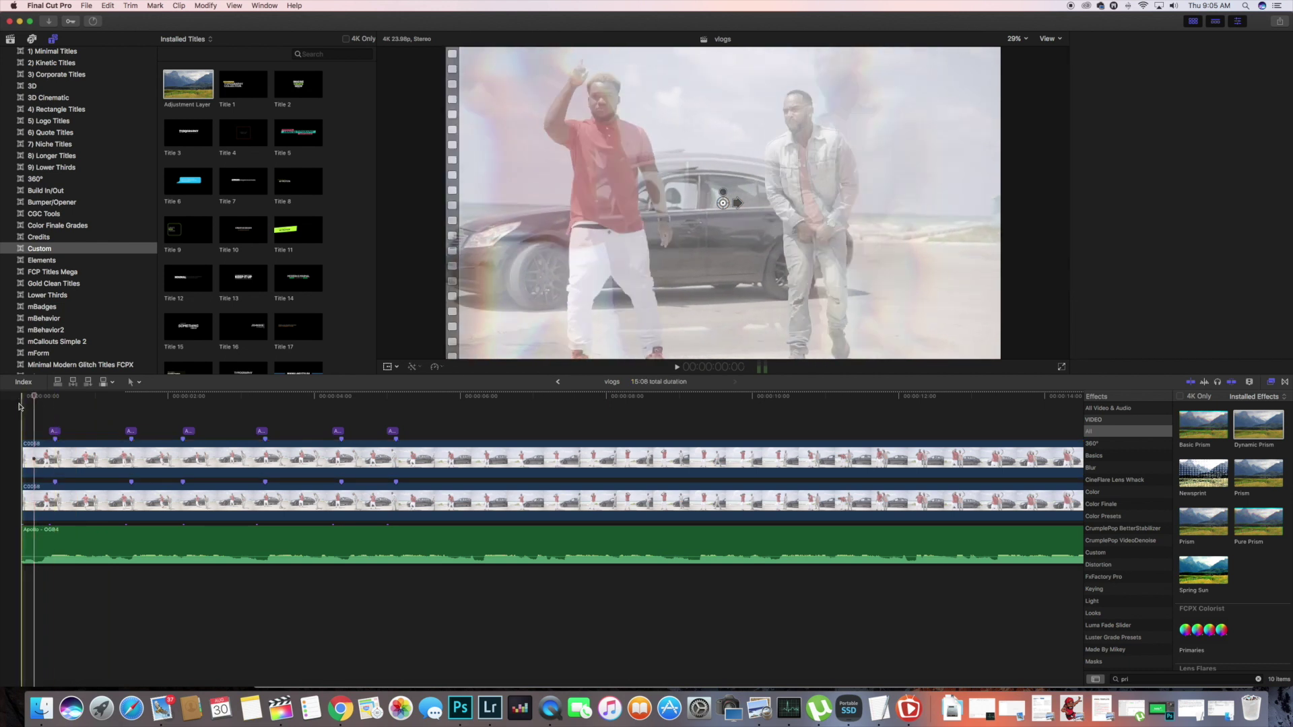
key("space")
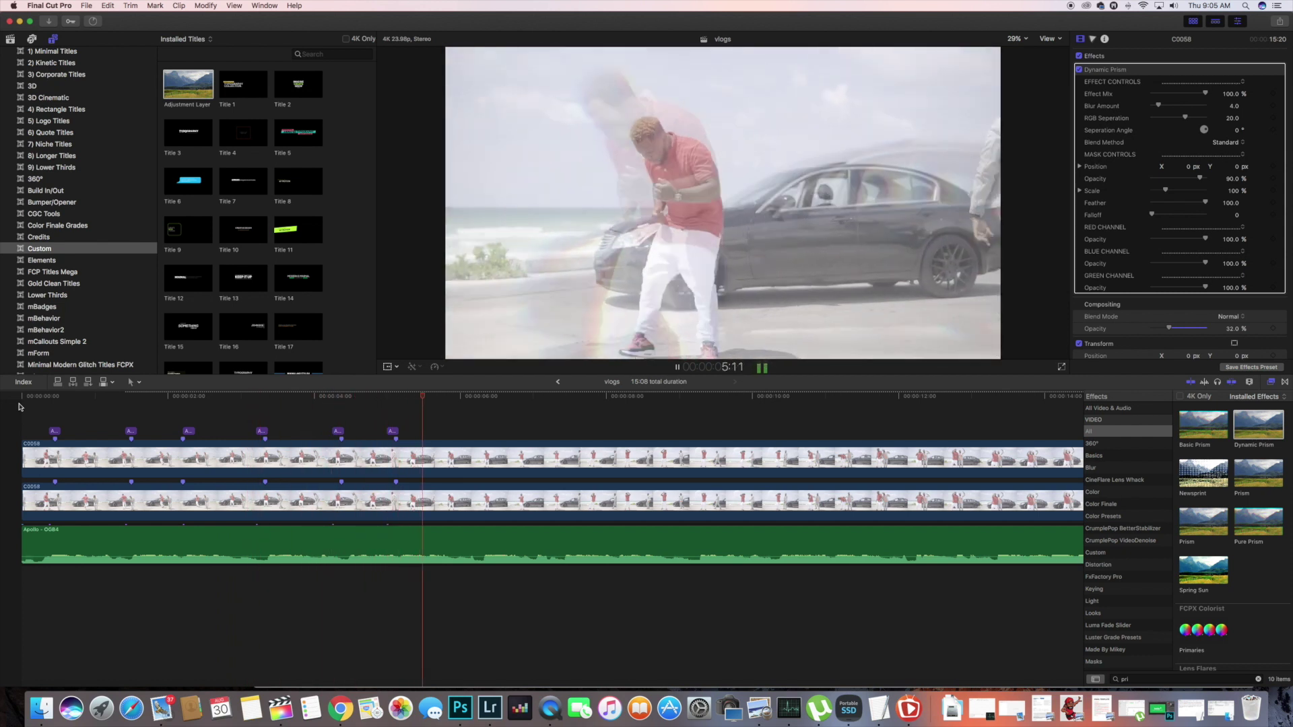
left_click_drag(21, 399, 47, 401)
- Blade the overlay copy at each beat marker, just before and after the hits
left_click(48, 454)
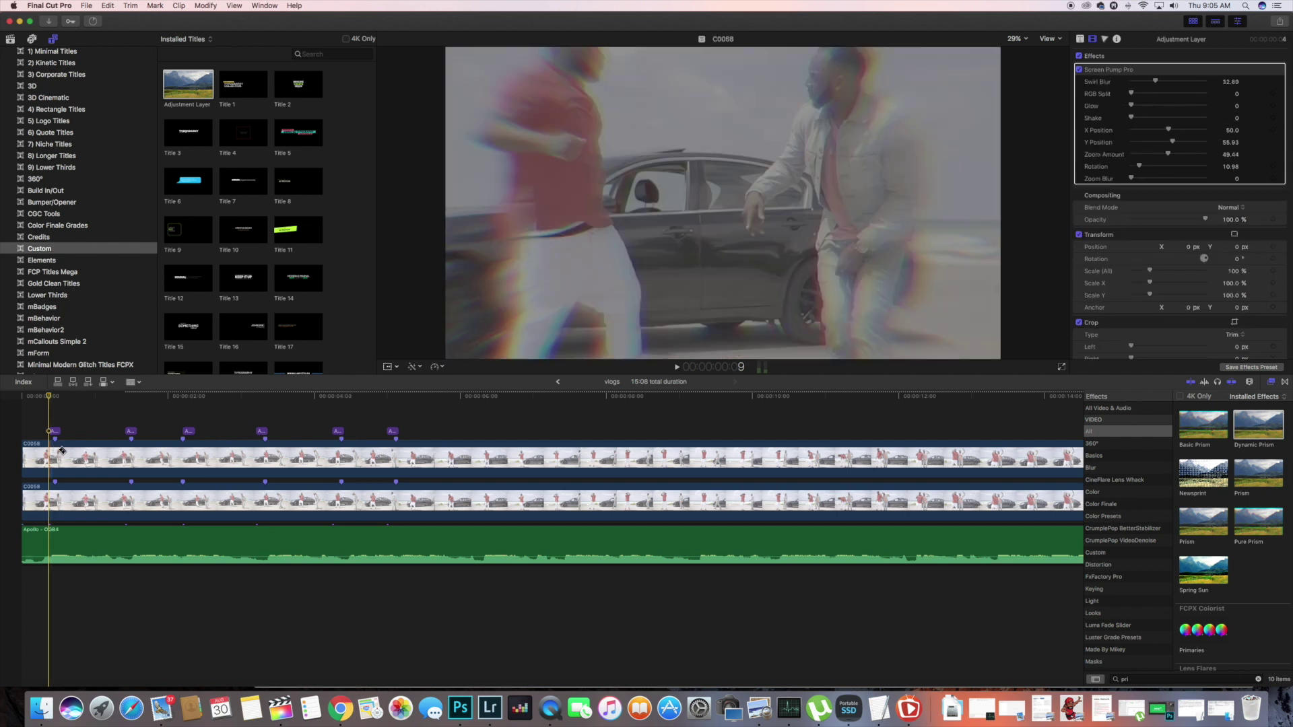
left_click(127, 454)
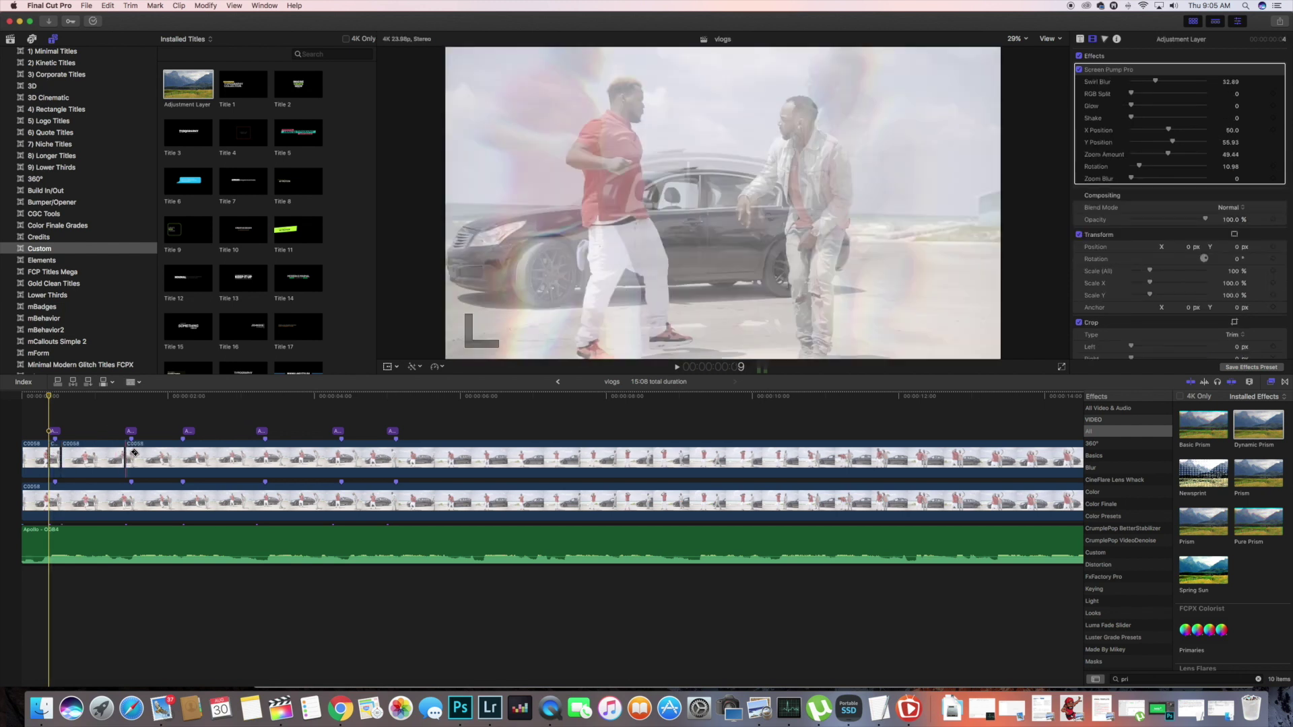
left_click(137, 455)
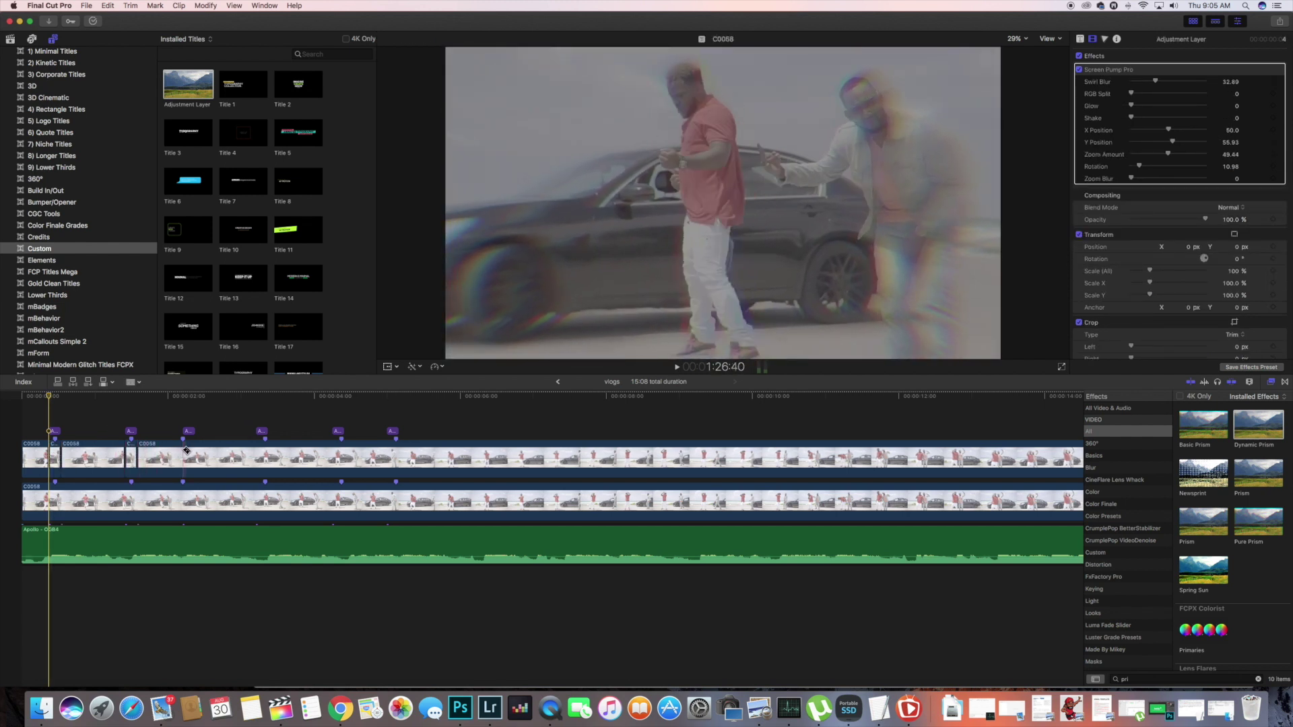
left_click(182, 454)
left_click(196, 455)
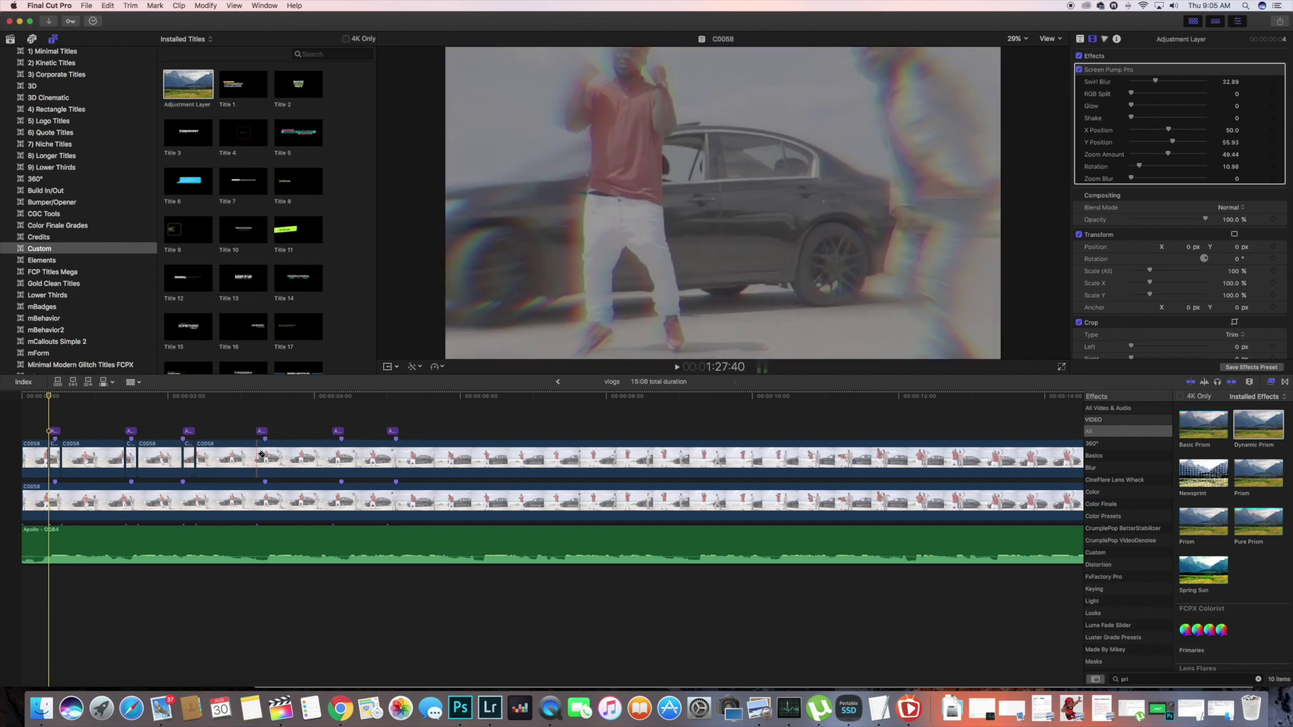
left_click(268, 455)
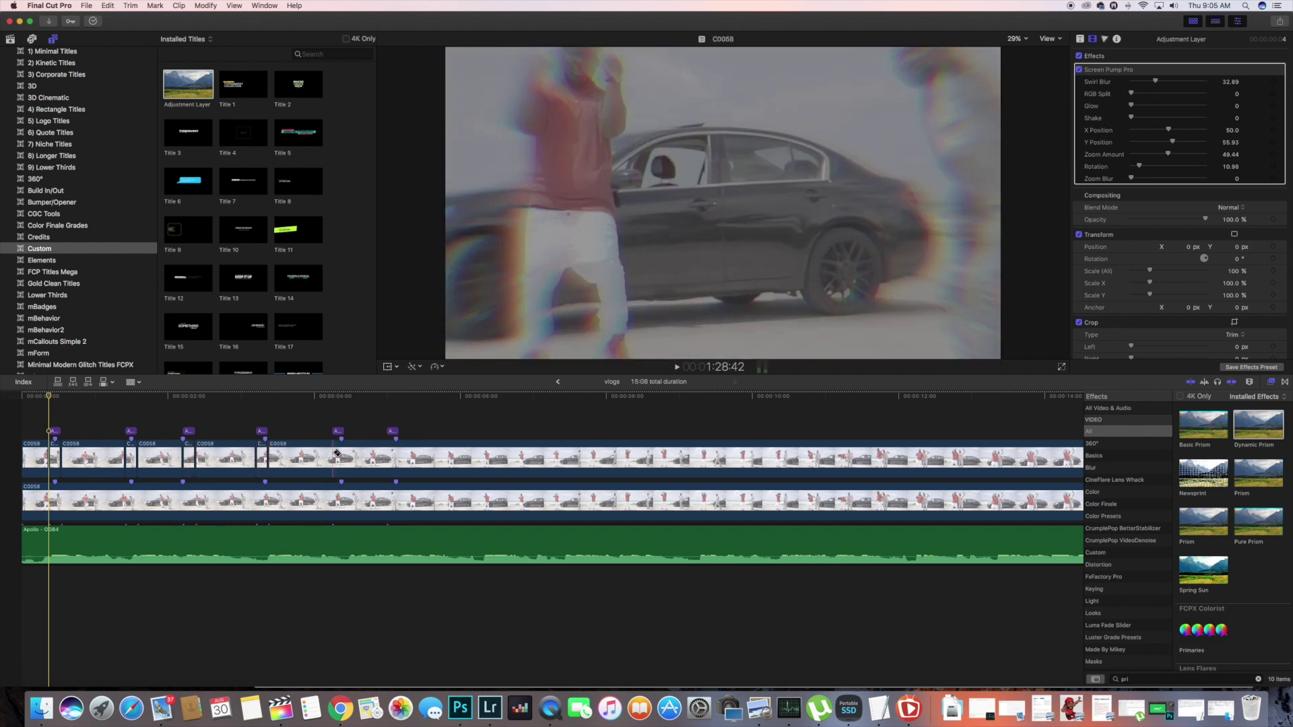
left_click(334, 455)
left_click(344, 455)
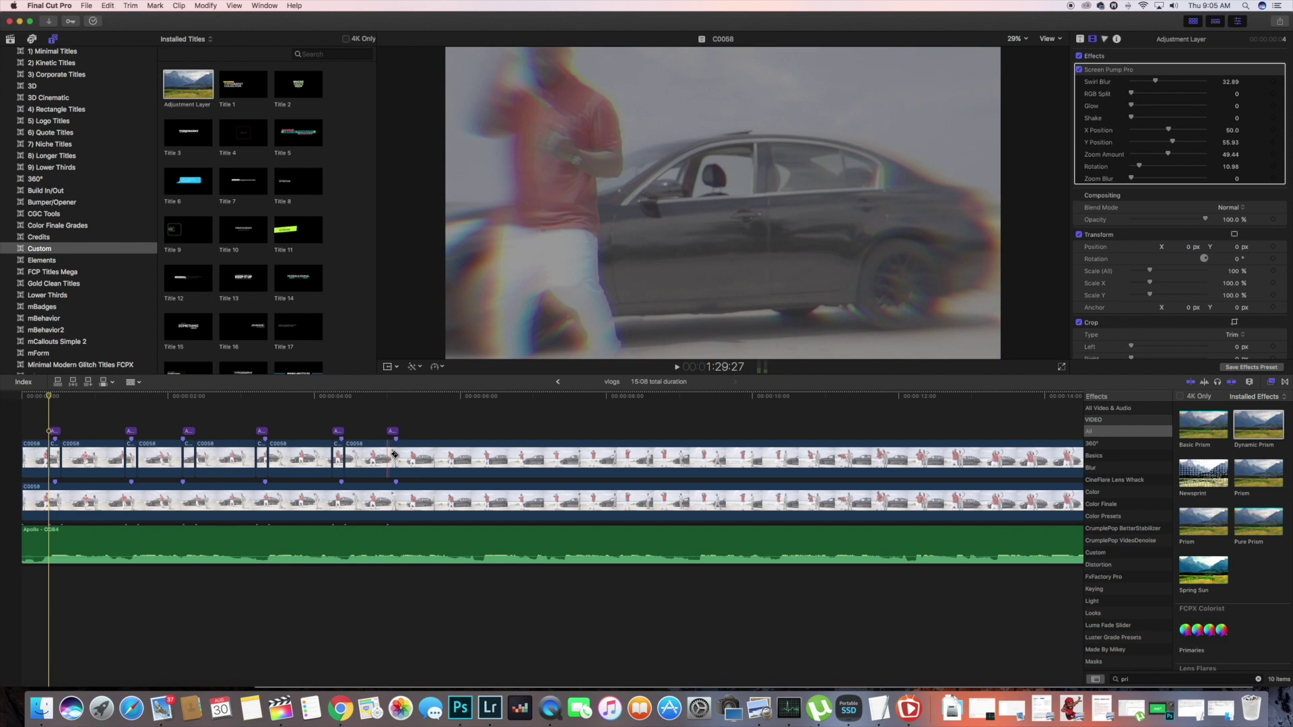
left_click(397, 455)
- Delete the overlay parts before the first beat and between the early beats
key("a")
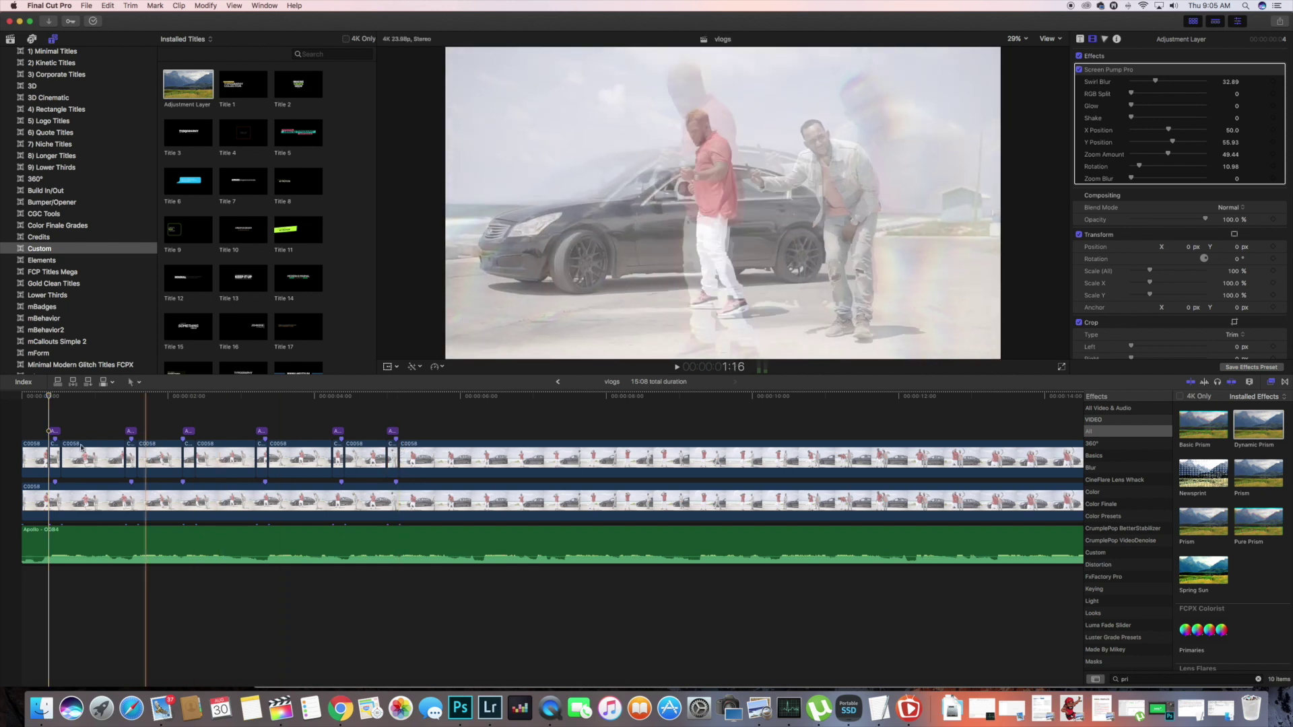
left_click(35, 452)
key("Delete")
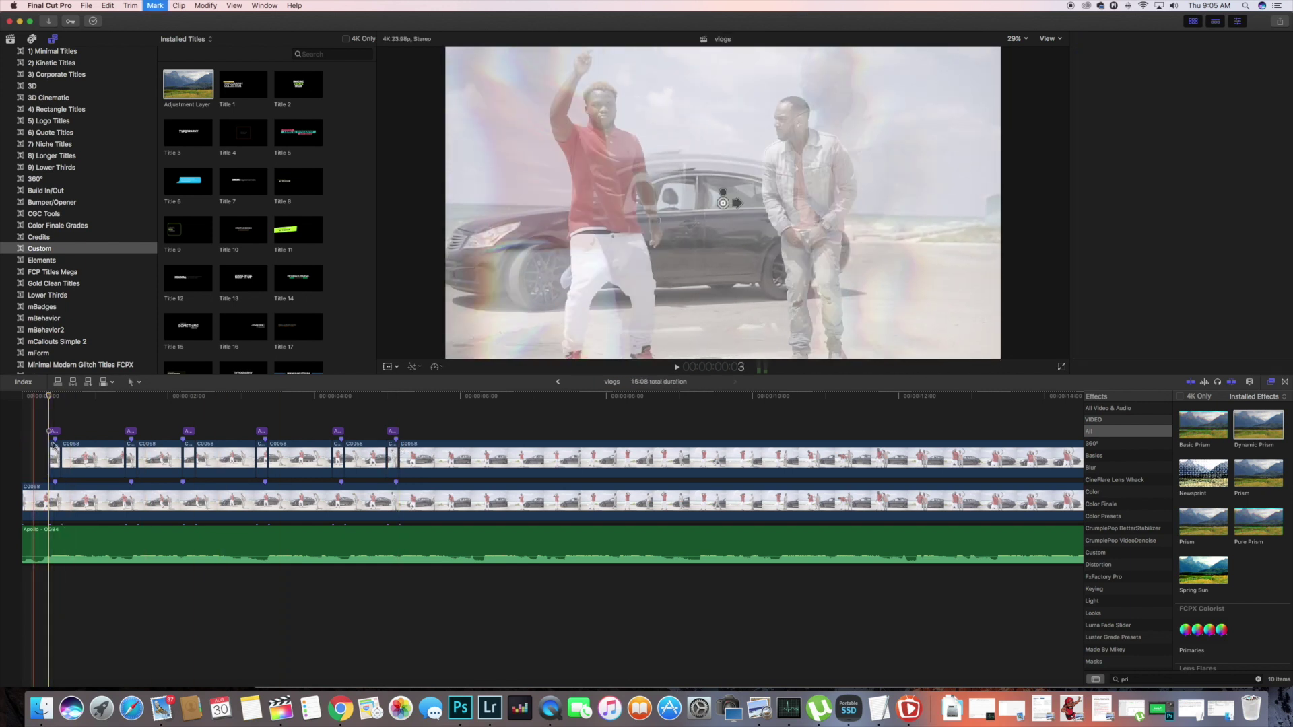
key("space")
left_click(159, 447)
key("Delete")
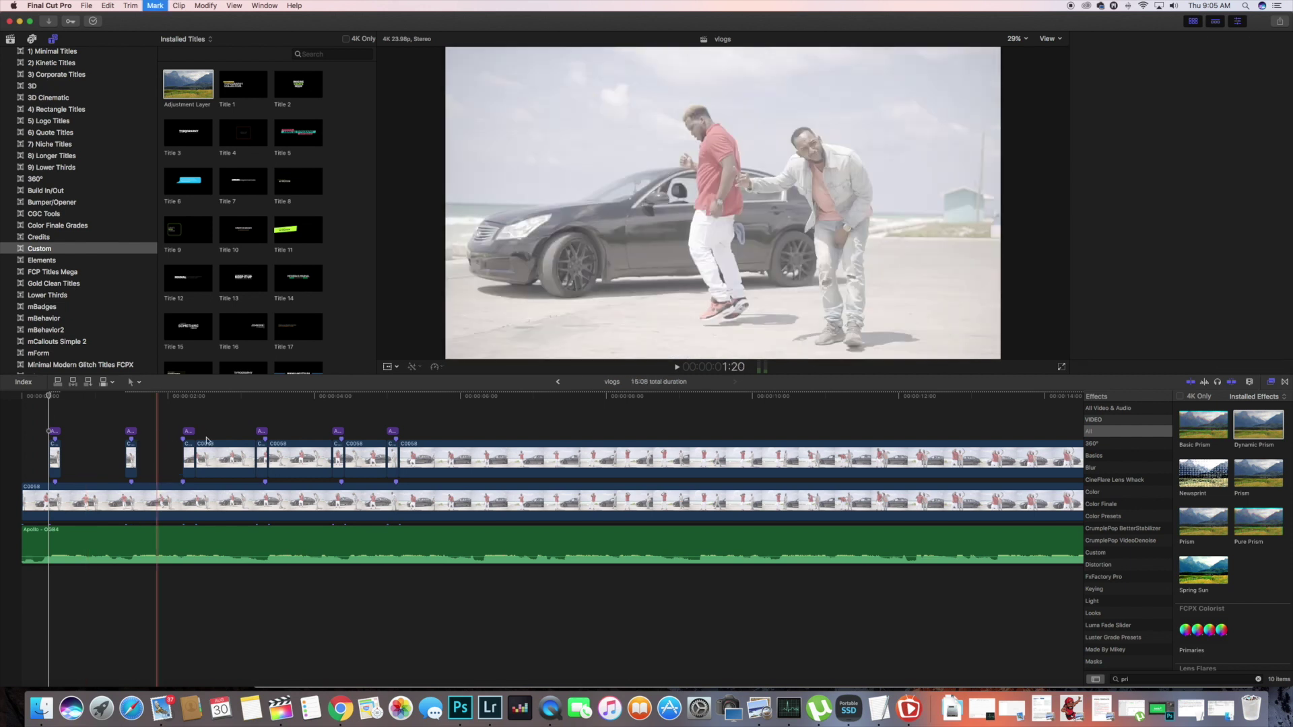
left_click(242, 447)
key("Delete")
- Delete the remaining in-between parts and the long overlay tail, then replay the edit
left_click(313, 443)
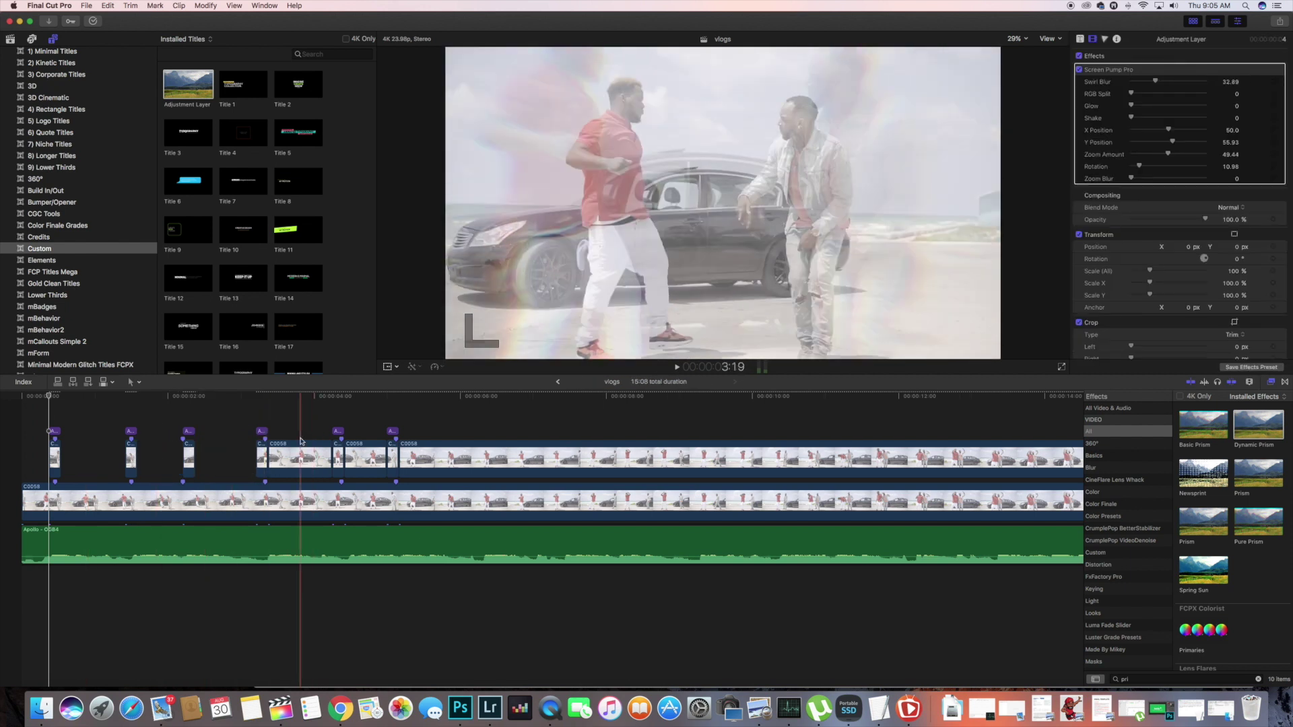
key("Delete")
left_click(367, 451)
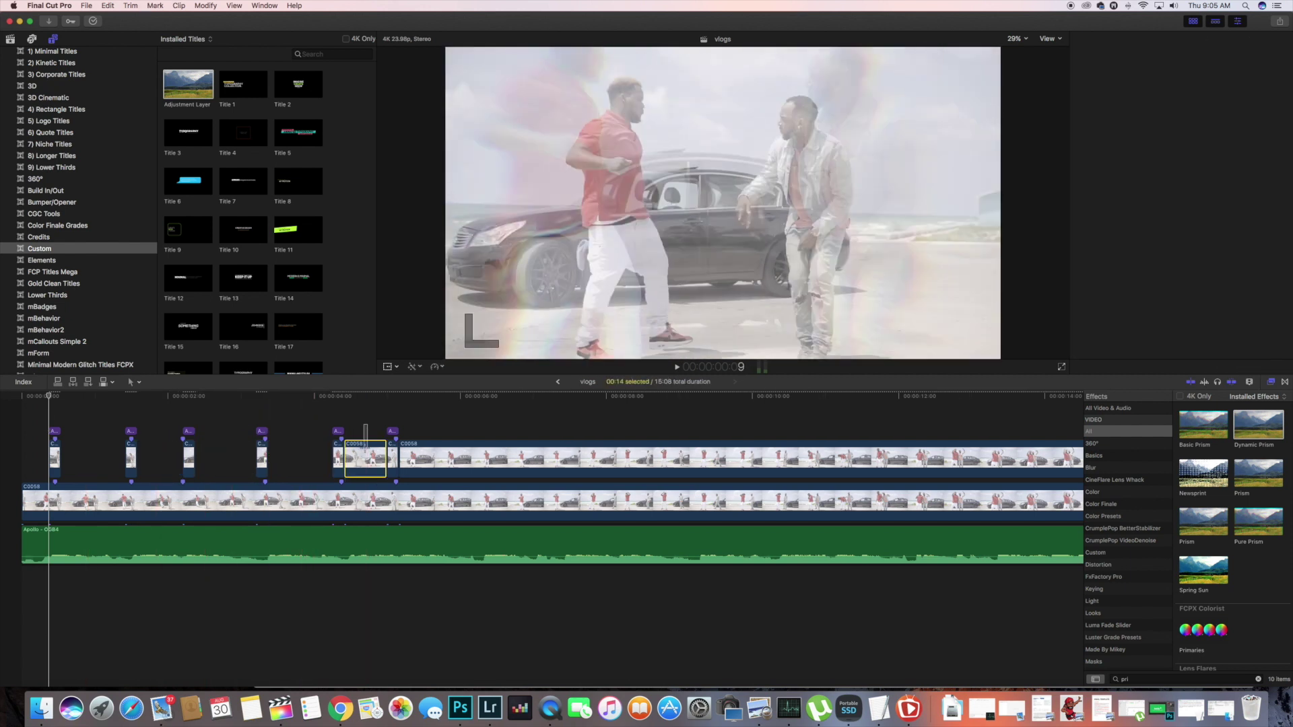
key("Delete")
left_click(443, 451)
key("Delete")
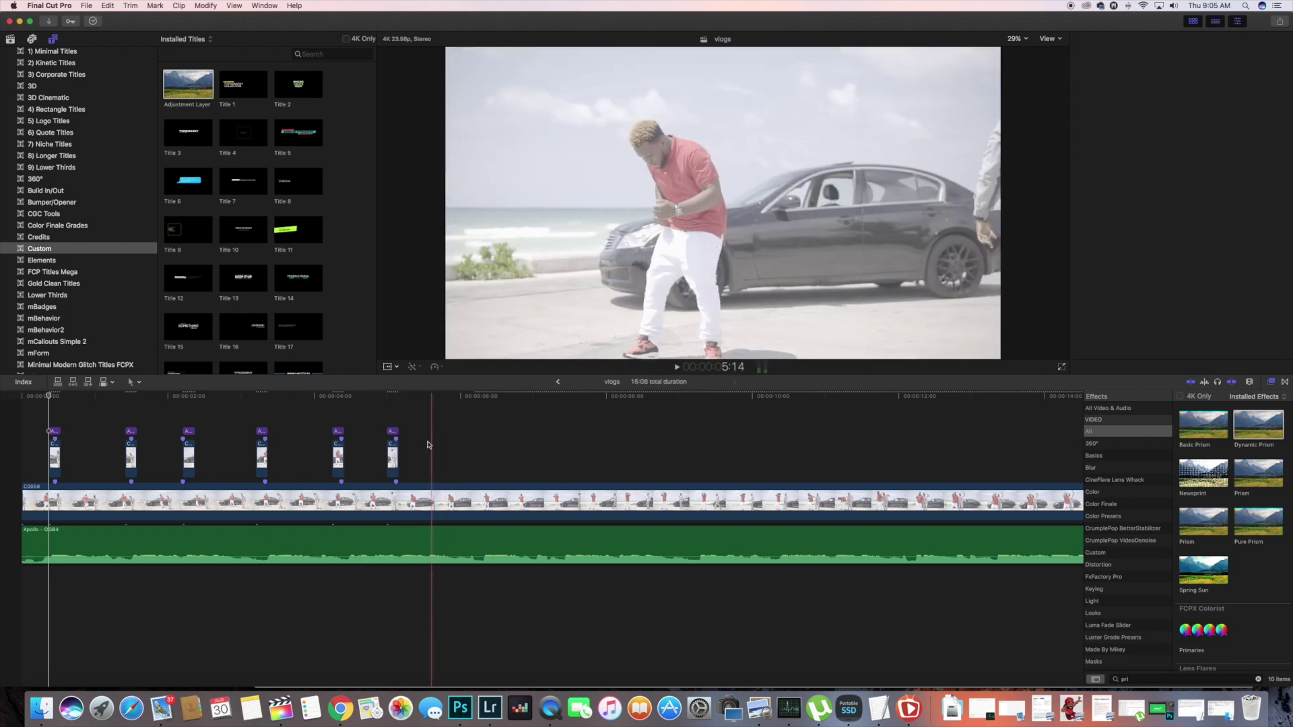
key("space")
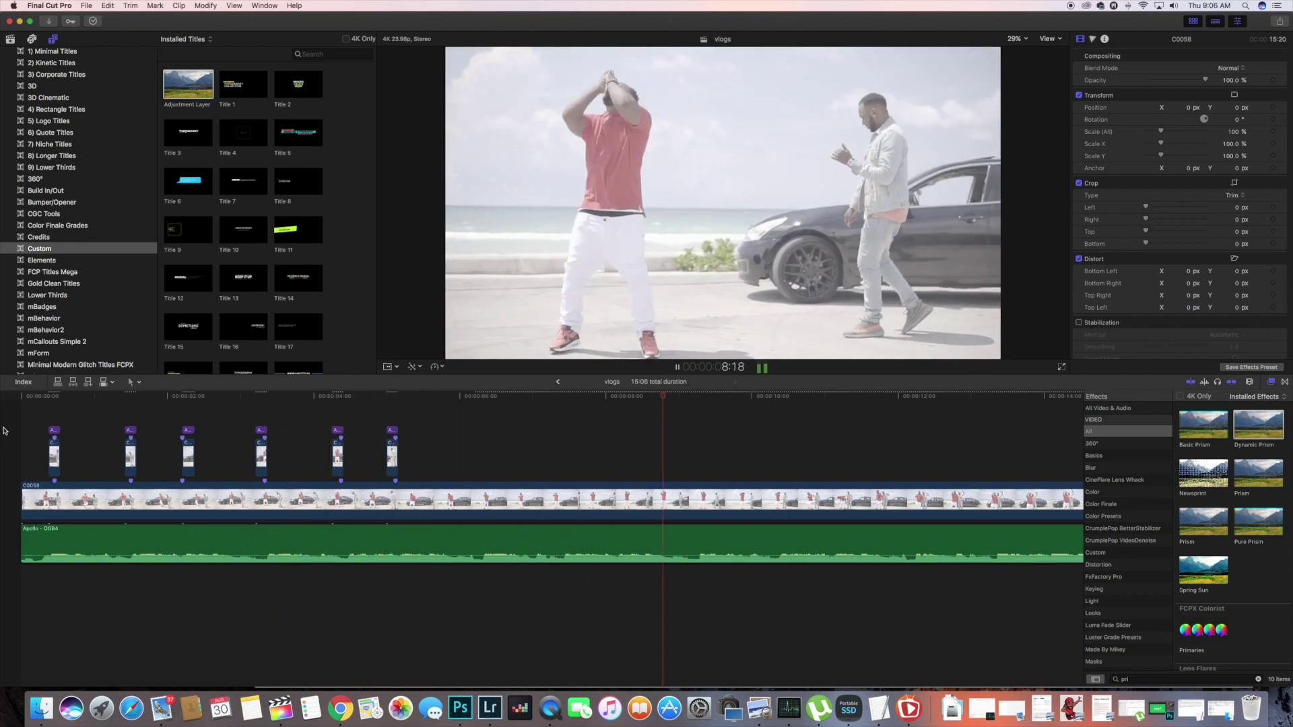
key("space")
key("Home")
key("space")
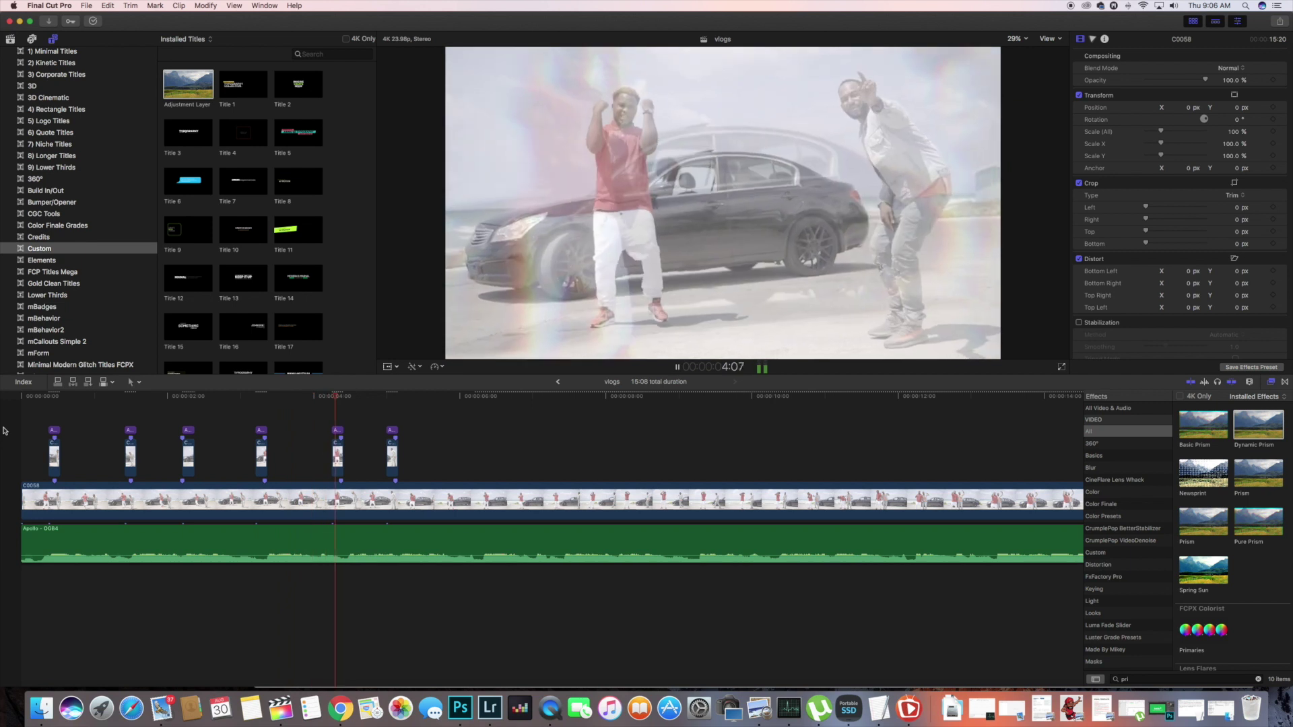
key("space")
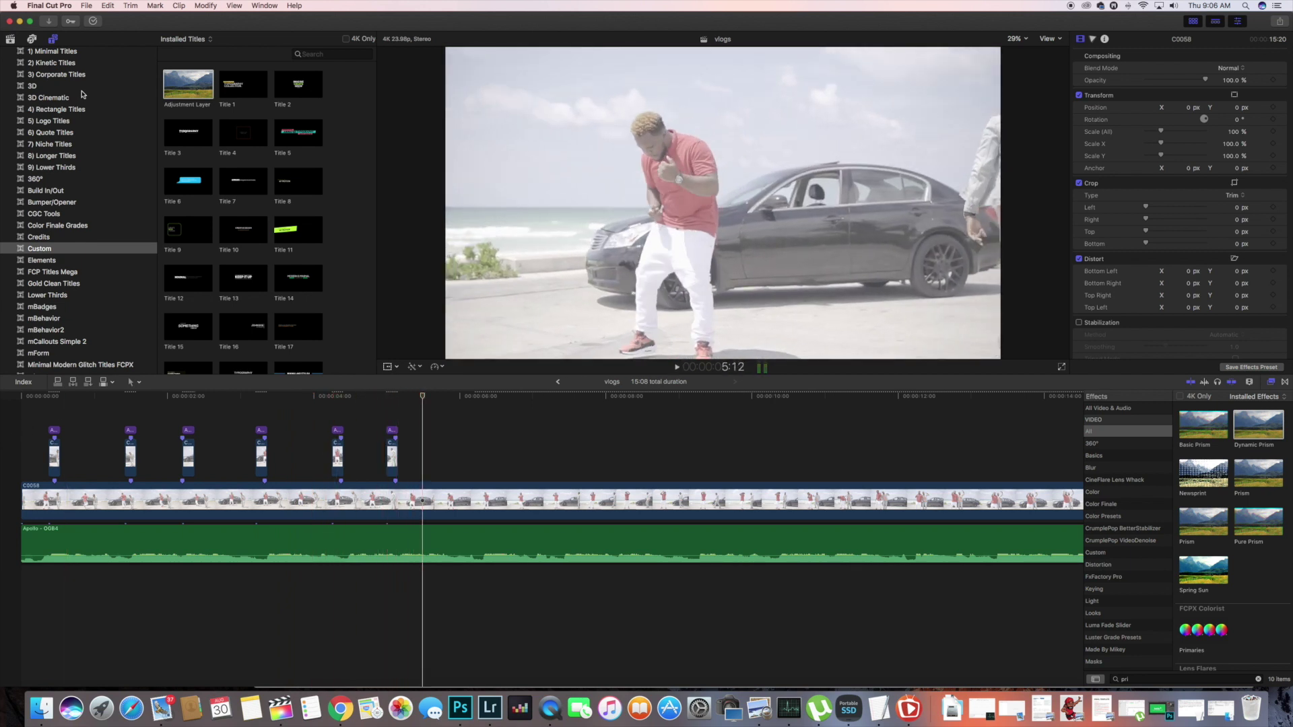
- Drop a long Adjustment Layer above the beat hits and apply Letterbox found by searching 'letter'
left_click_drag(182, 85, 417, 425)
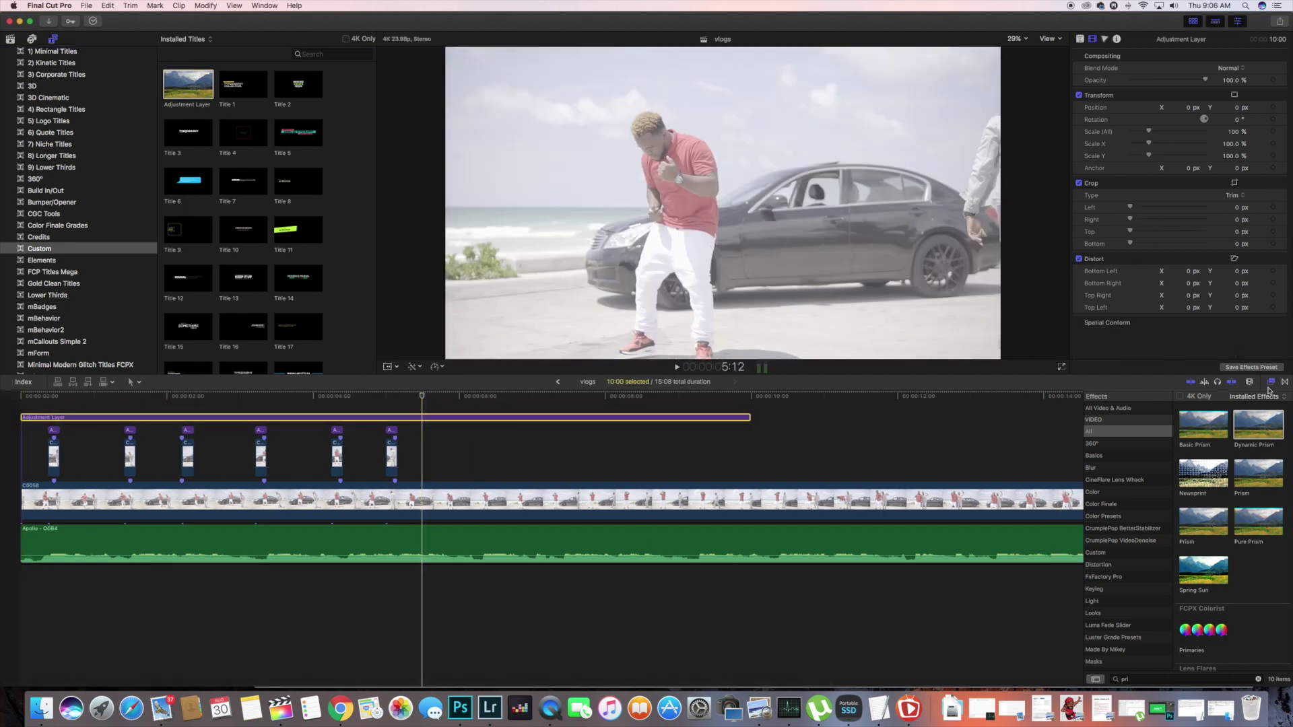
double_click(1138, 678)
type("lett")
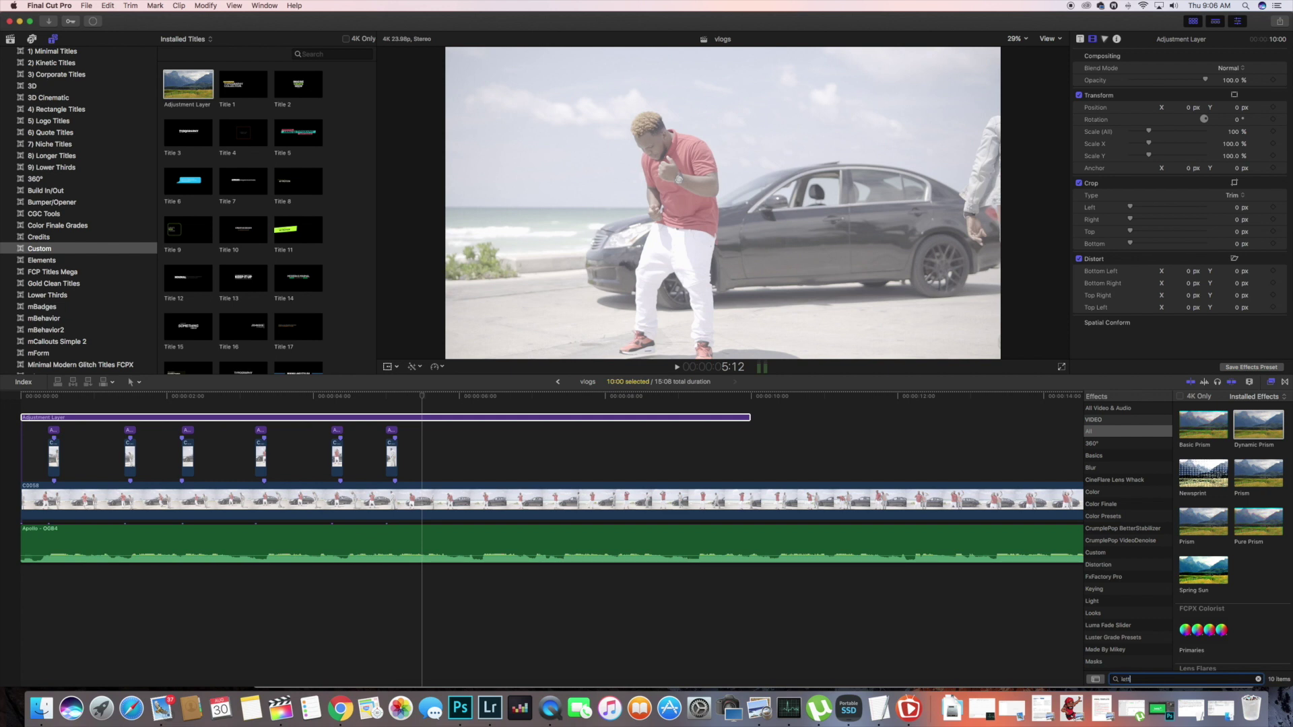
type("er")
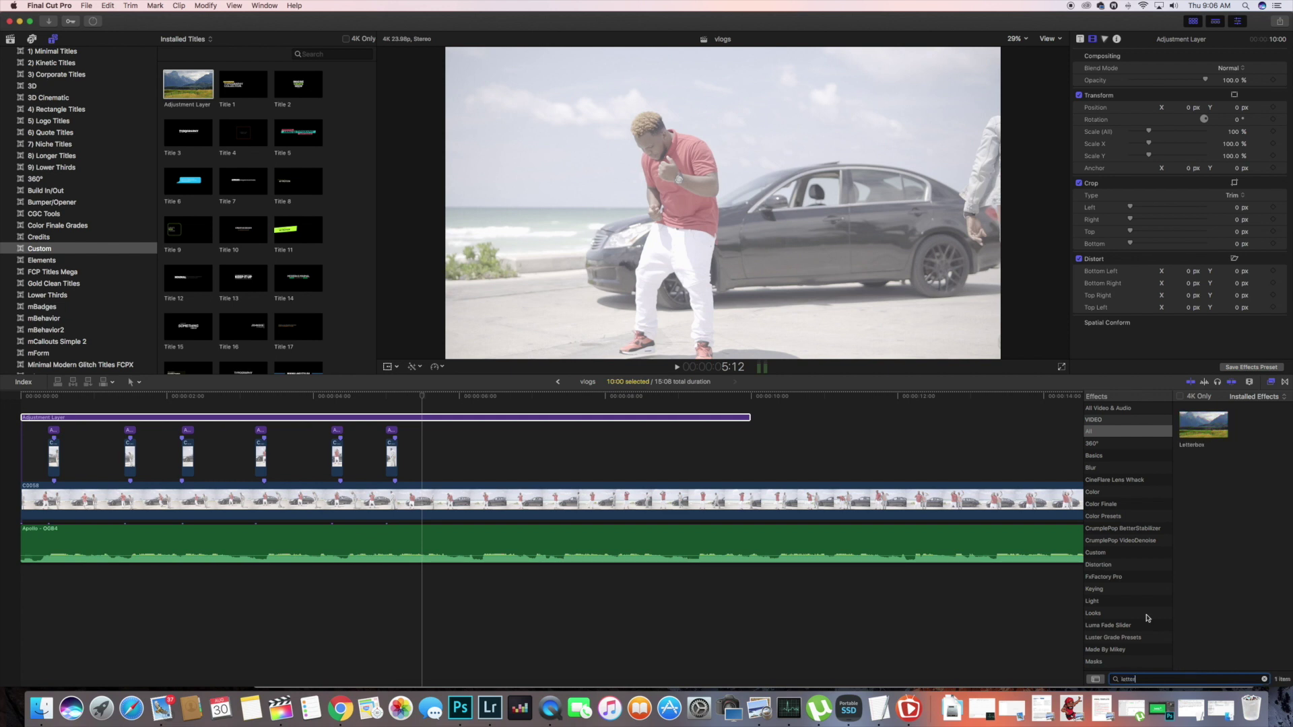
double_click(1189, 428)
left_click(1227, 81)
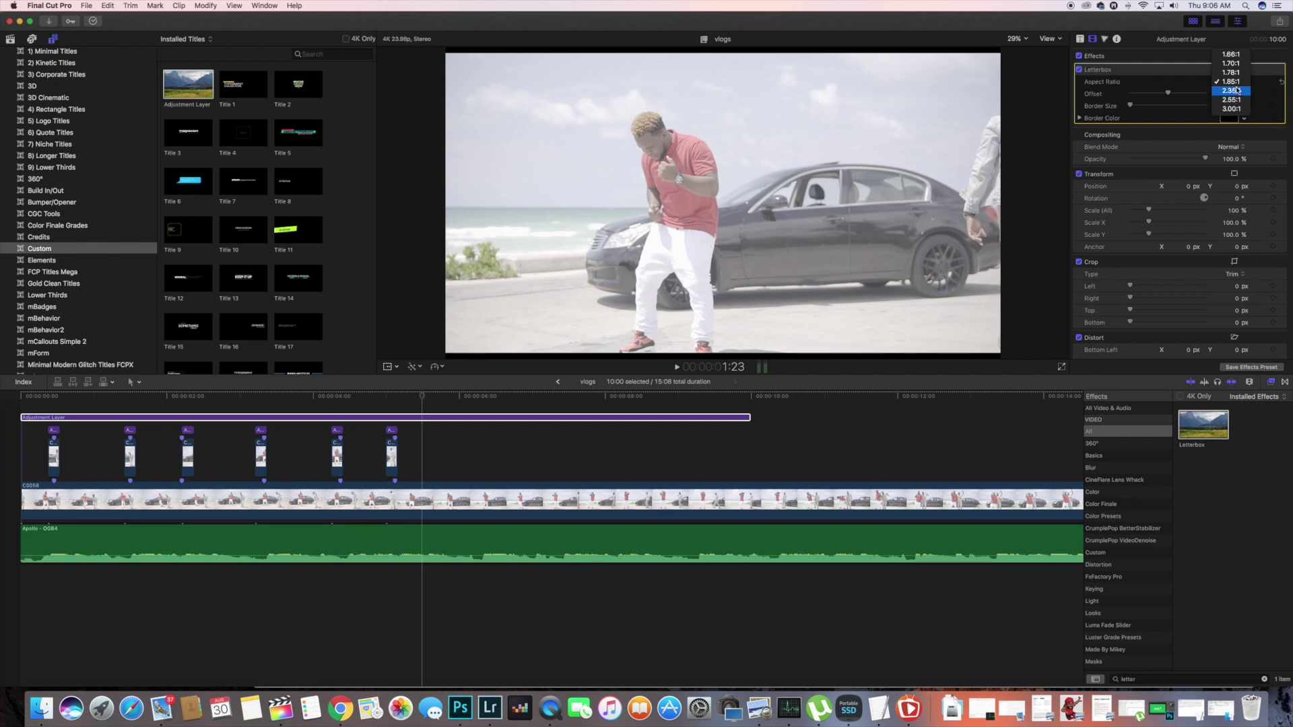
- Set the Letterbox to 2.35:1 with a -0.34 offset and preview the edit from the start
left_click(1237, 90)
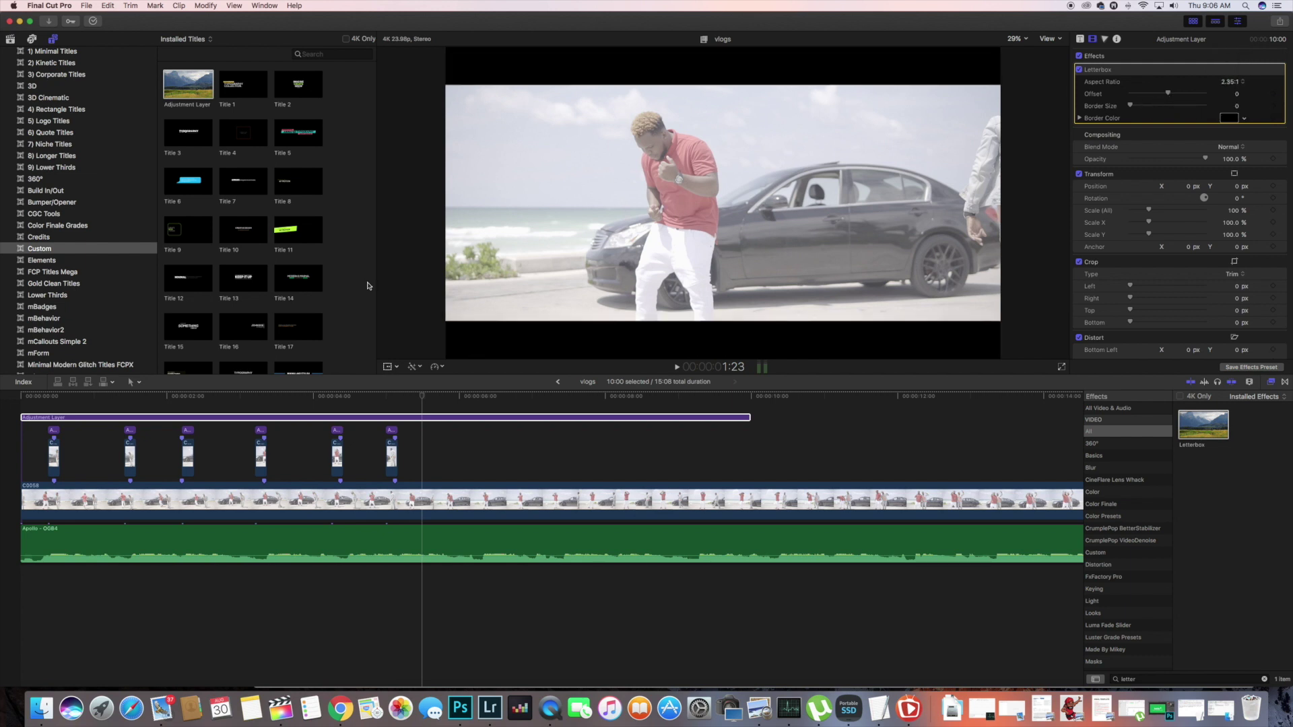
left_click(3, 446)
key("space")
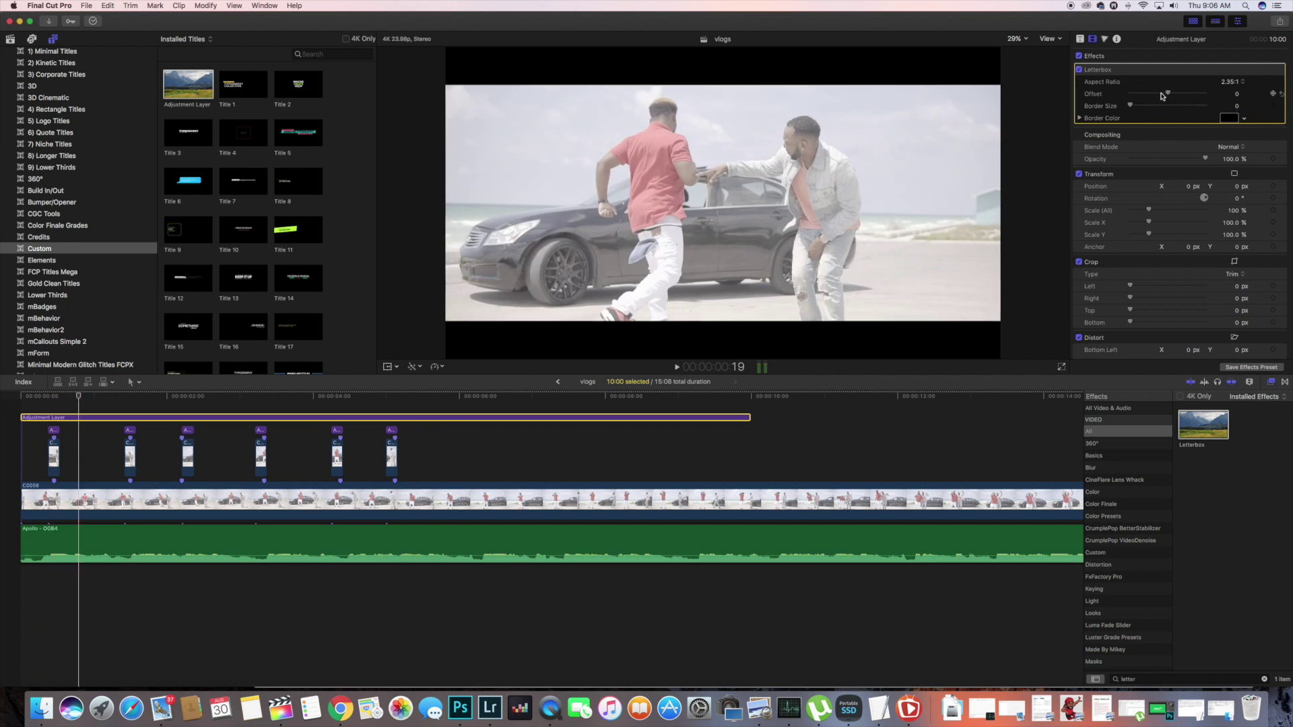
left_click_drag(1161, 95, 1131, 98)
scroll(2, 342, "down", 2)
left_click(13, 404)
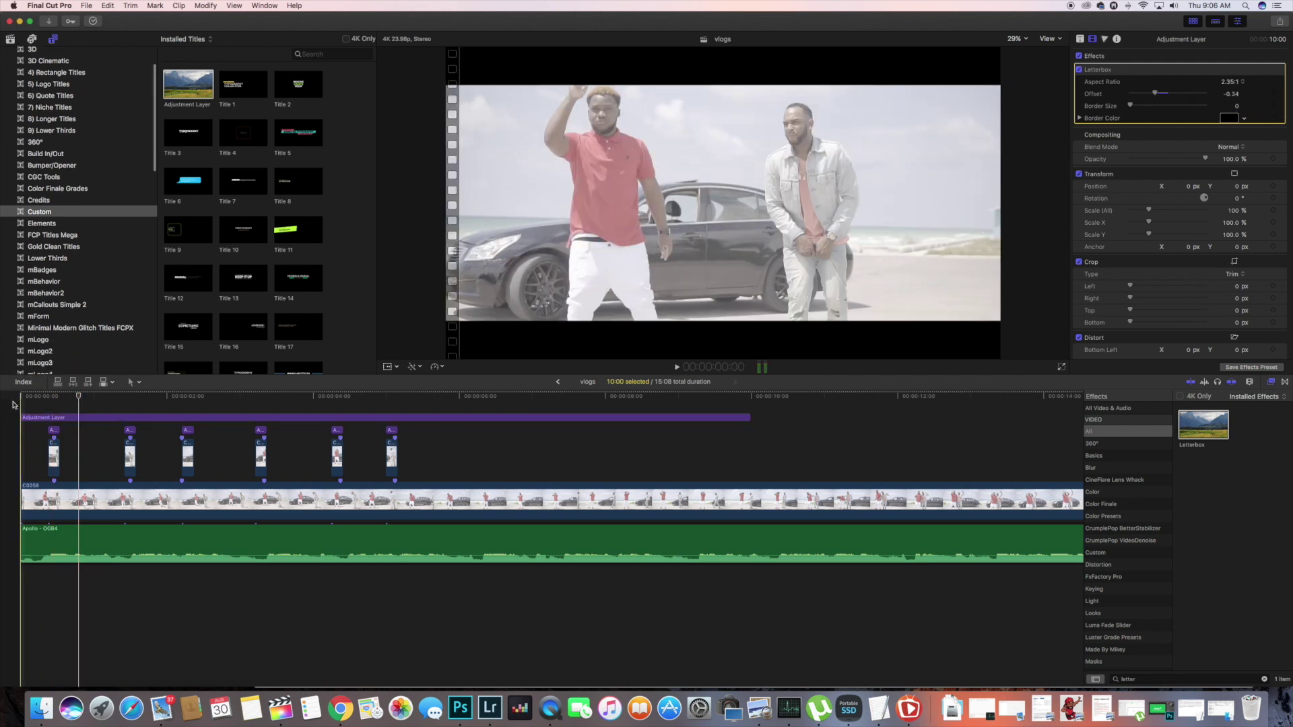
key("space")
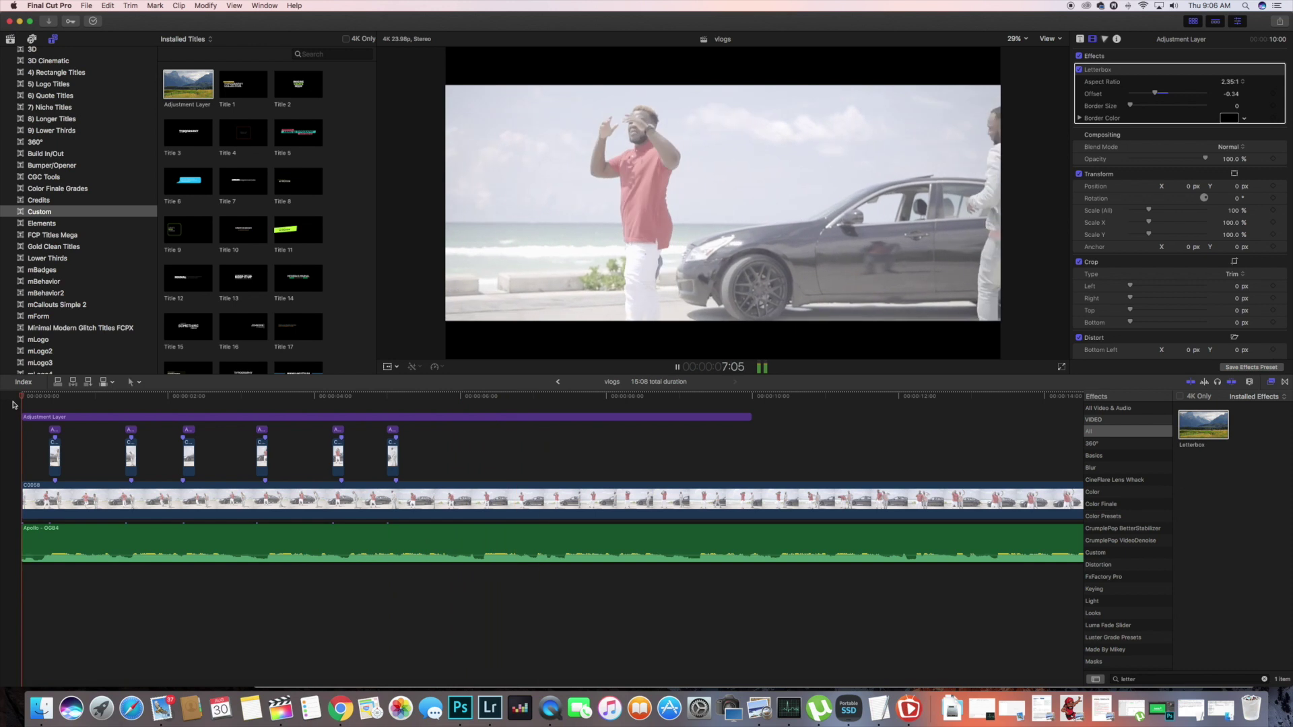
left_click(13, 405)
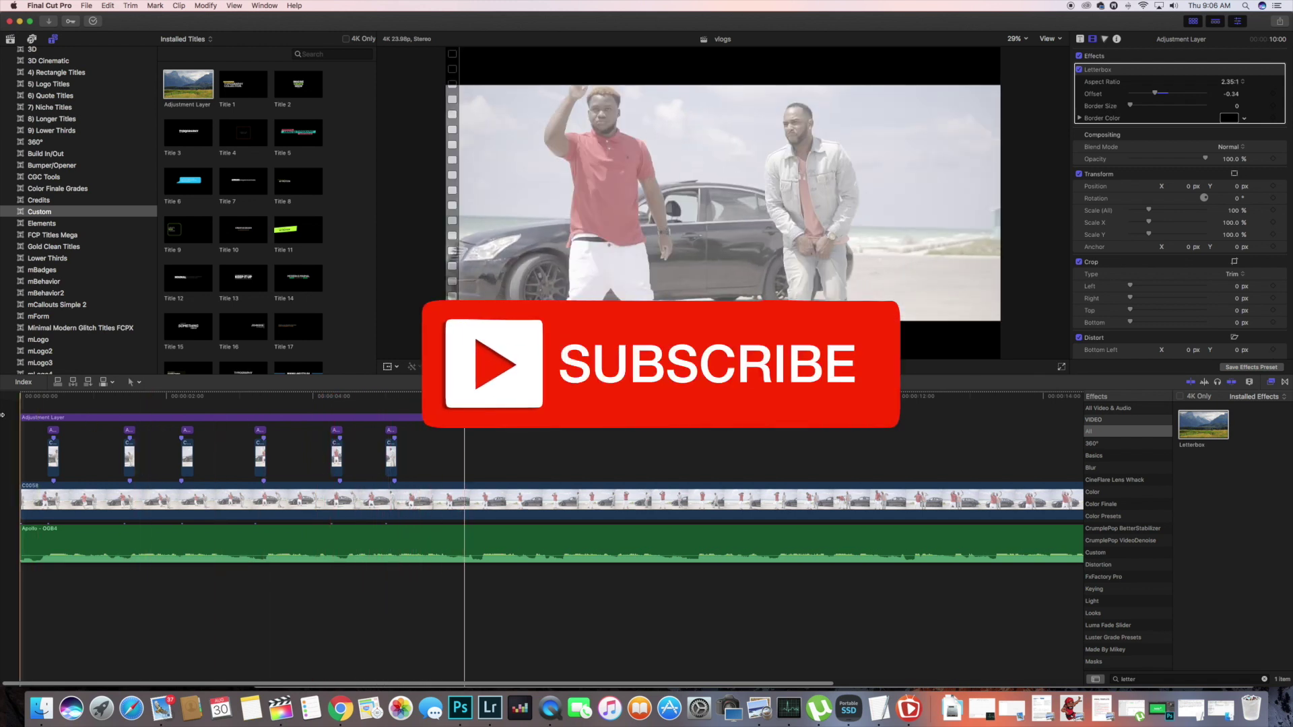
key("Home")
key("space")
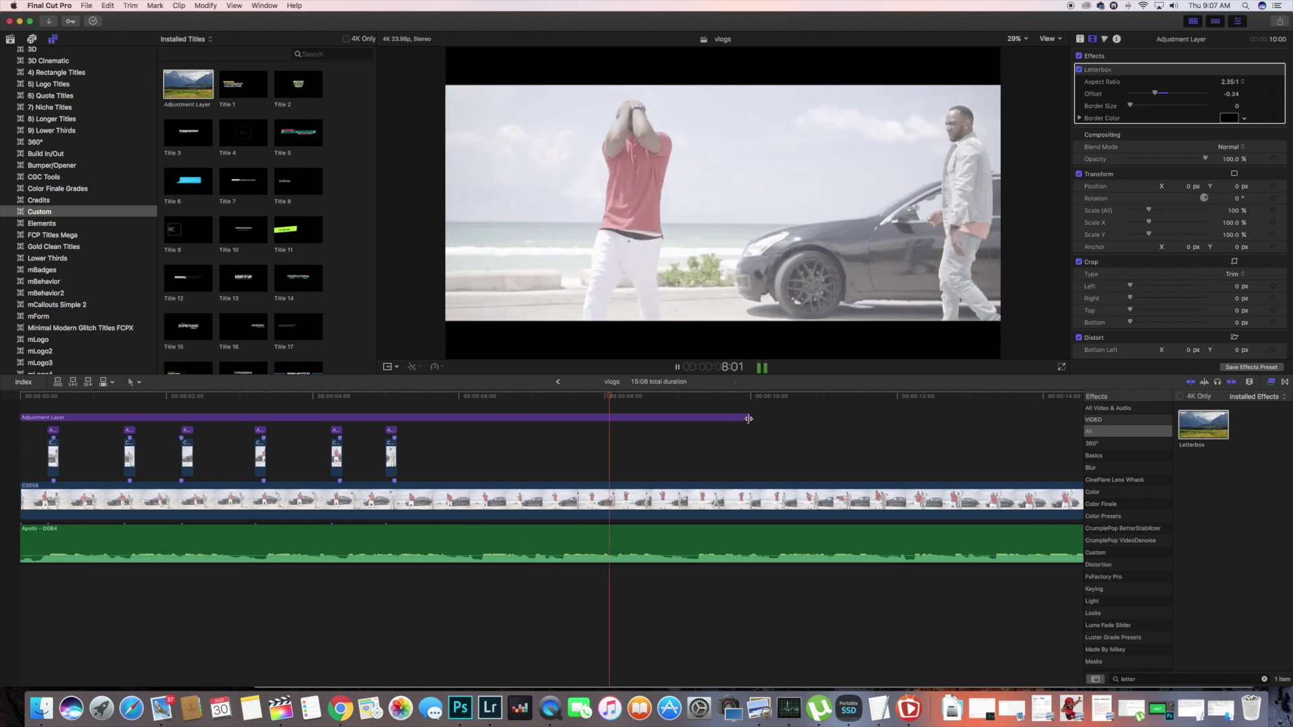
- Extend the Letterbox adjustment layer to the end of C0058, then deselect it and replay from the start
left_click_drag(750, 416, 1067, 417)
scroll(404, 438, "left", 2)
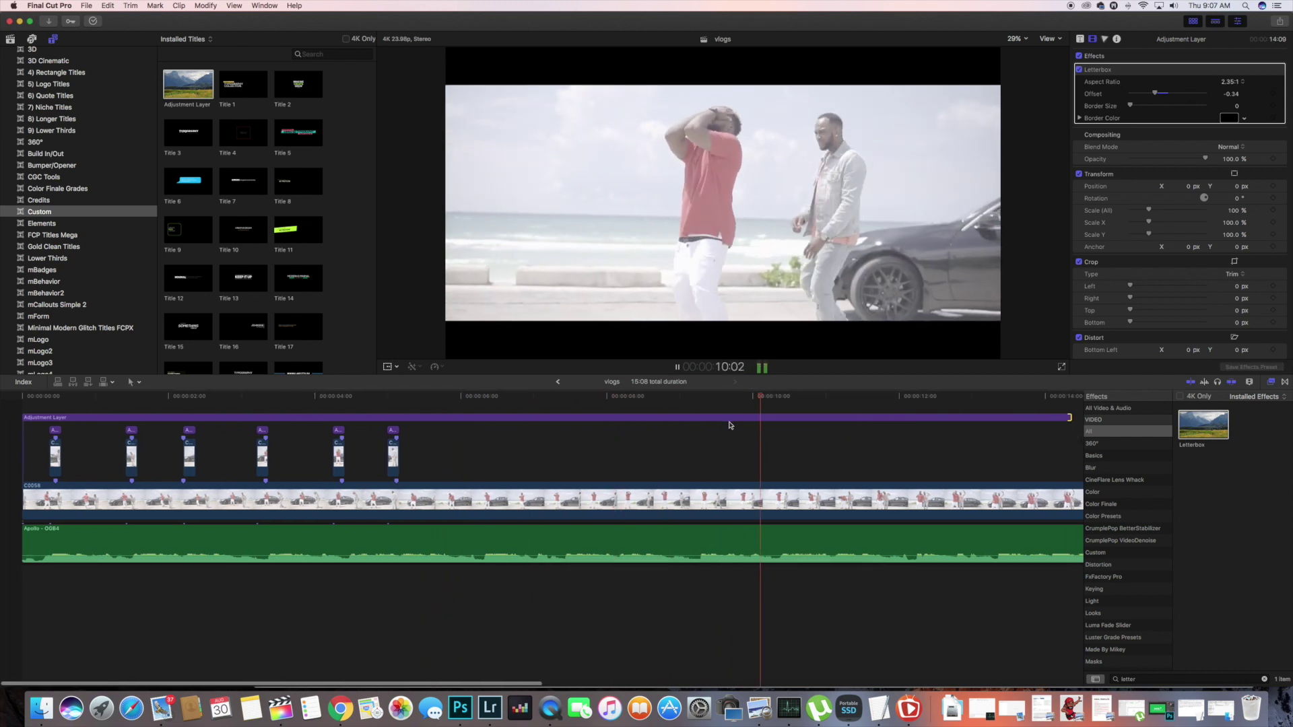
left_click(41, 445)
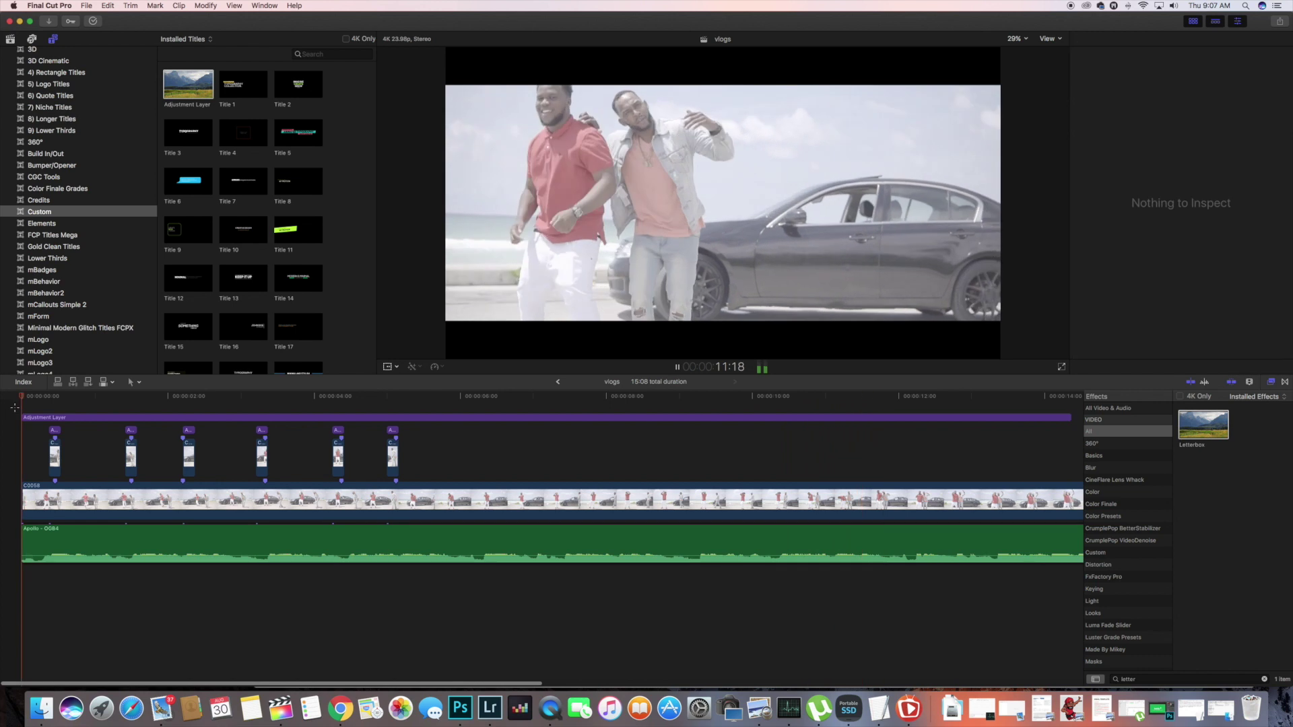
left_click(14, 410)
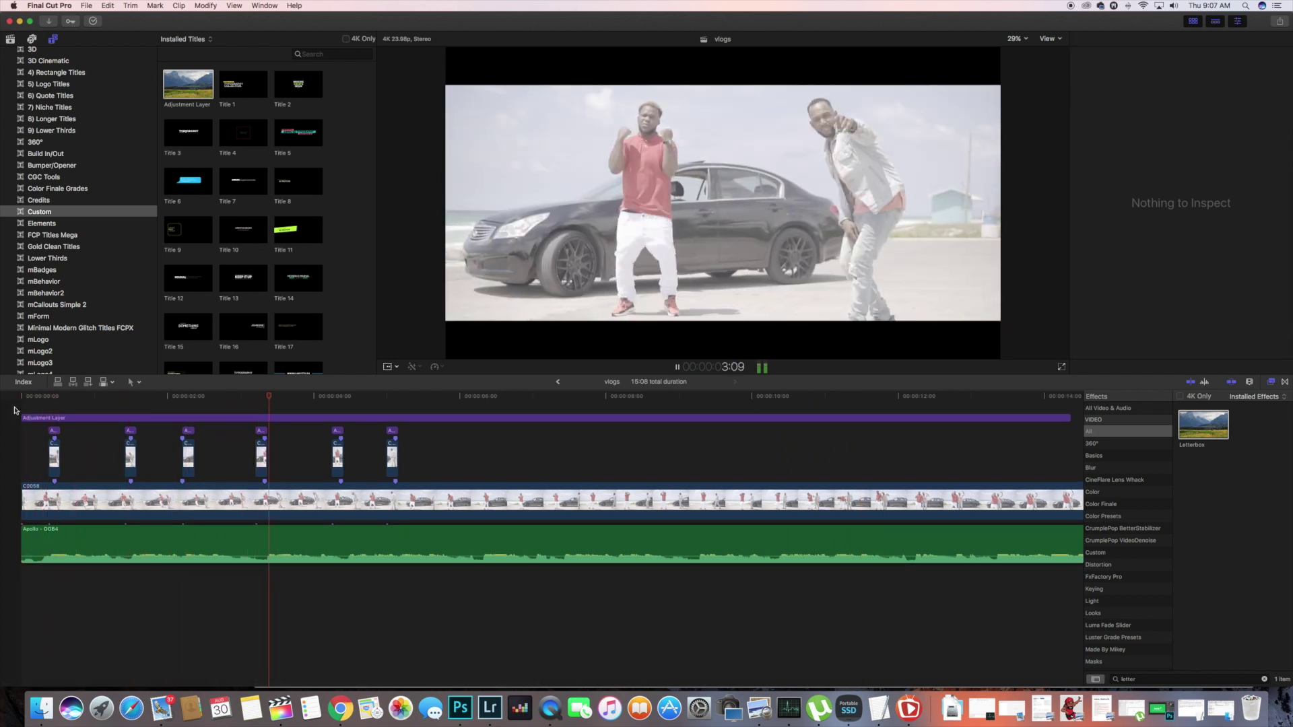
scroll(162, 438, "down", 1)
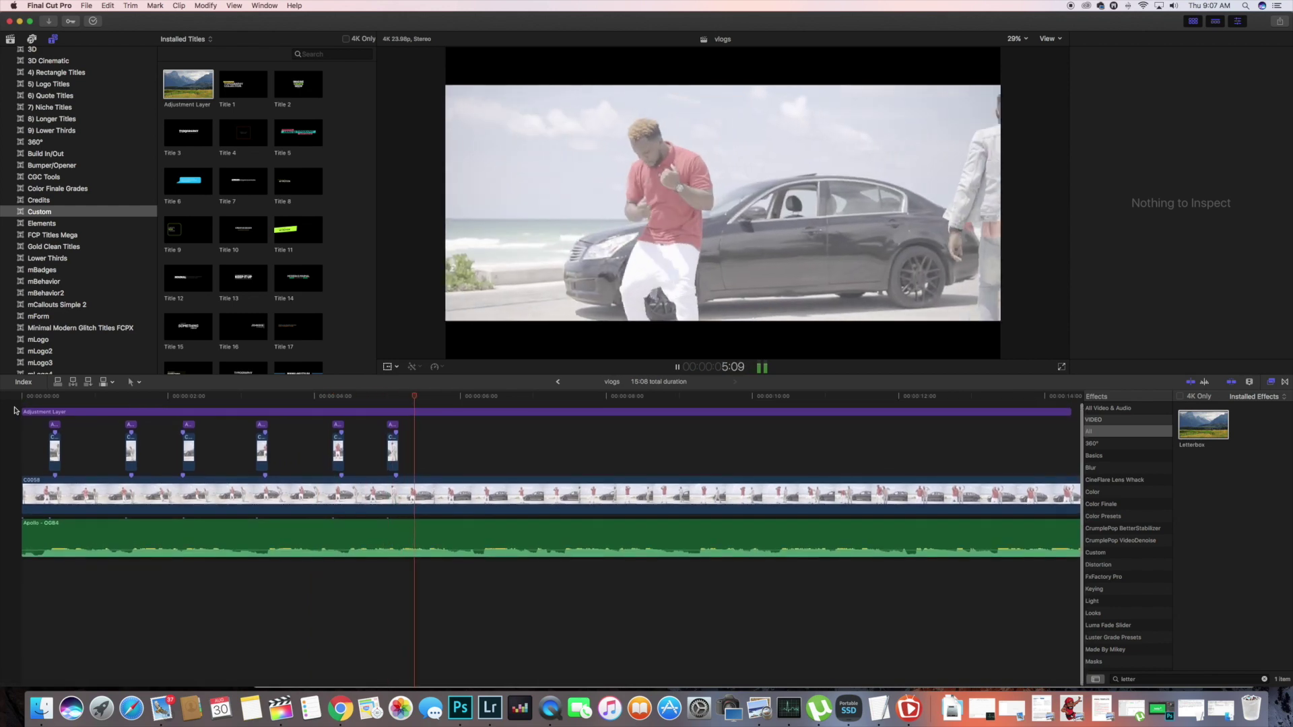